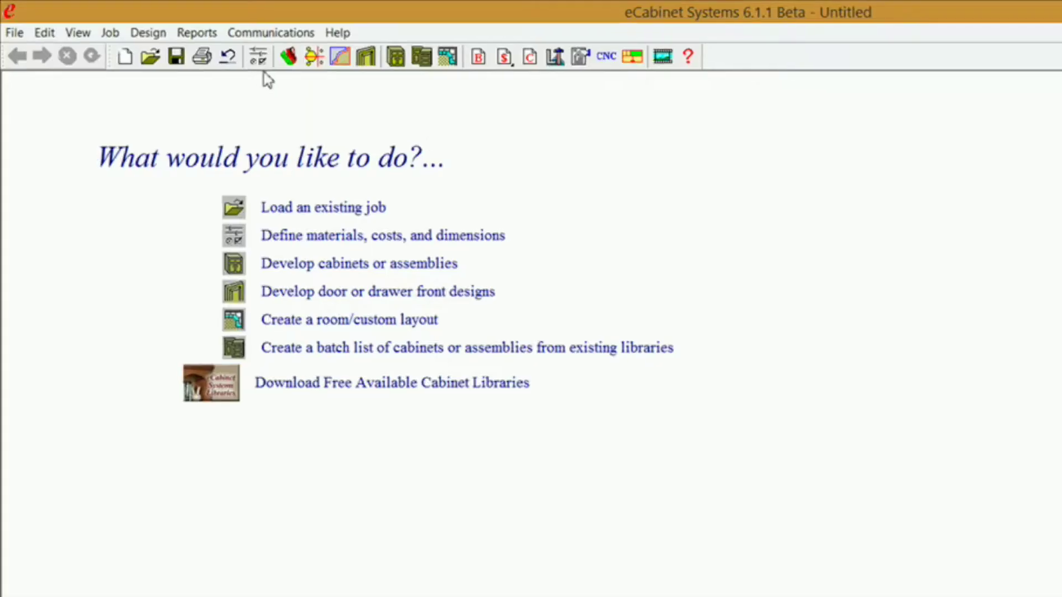
- From Settings/Preferences, open Define Hardware and show the Categories tab with product counts
click(258, 56)
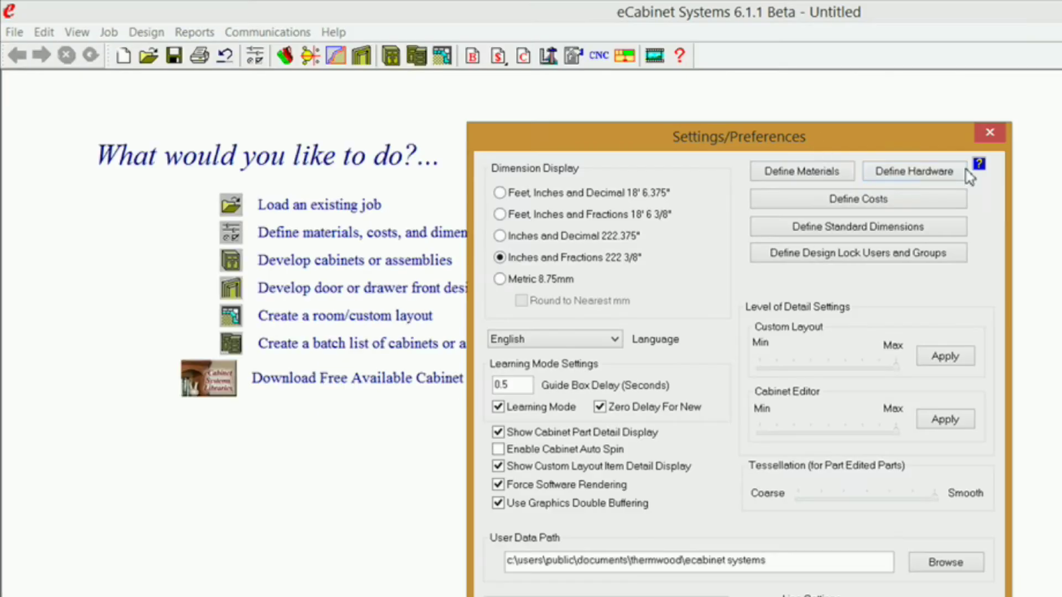
click(914, 171)
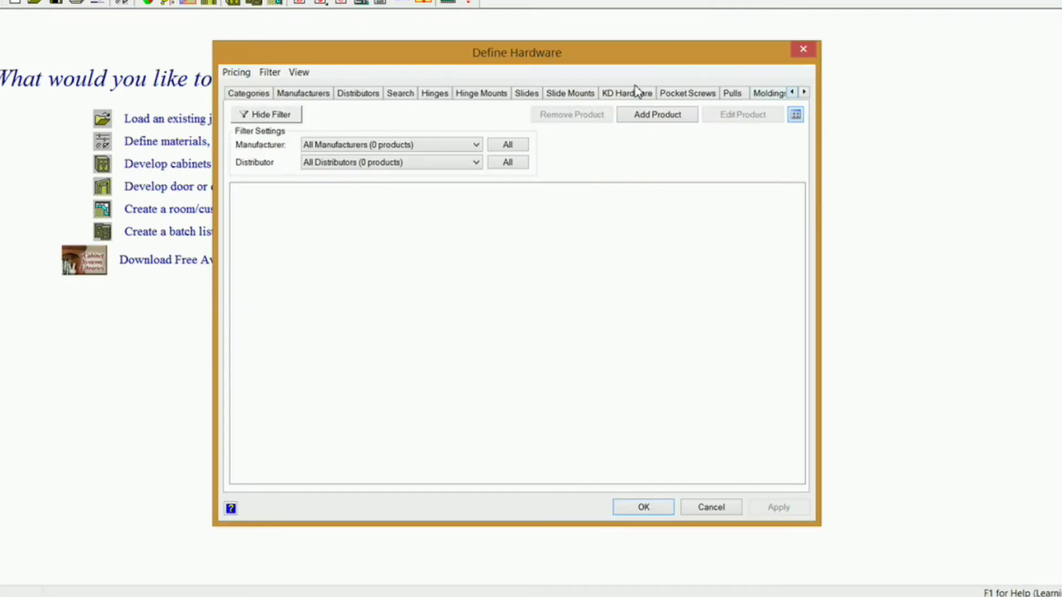
click(248, 94)
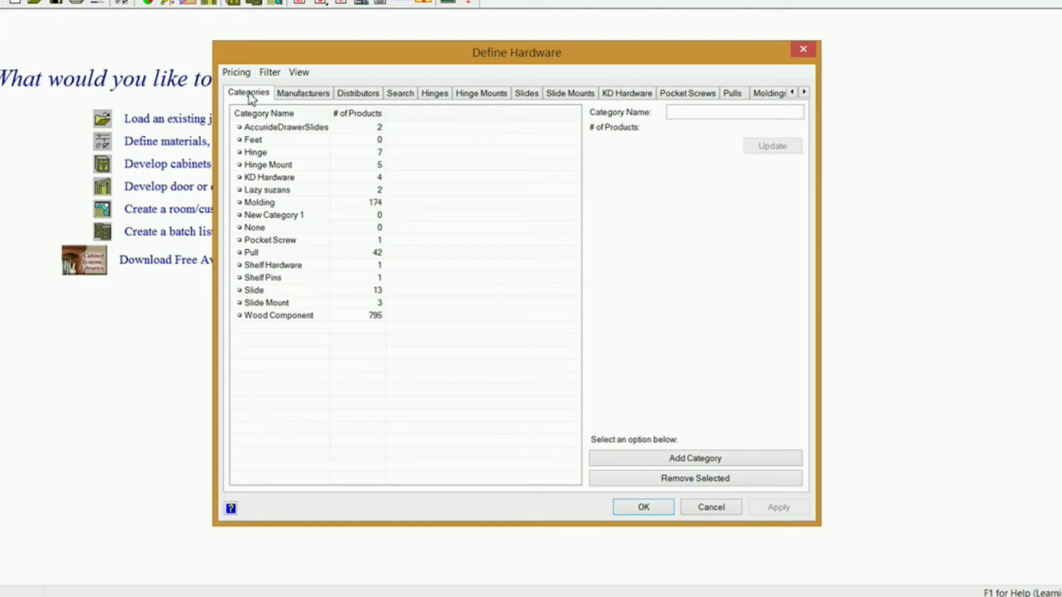
- List the Slide category's products and start a blank new slide entry, then cancel it
click(253, 291)
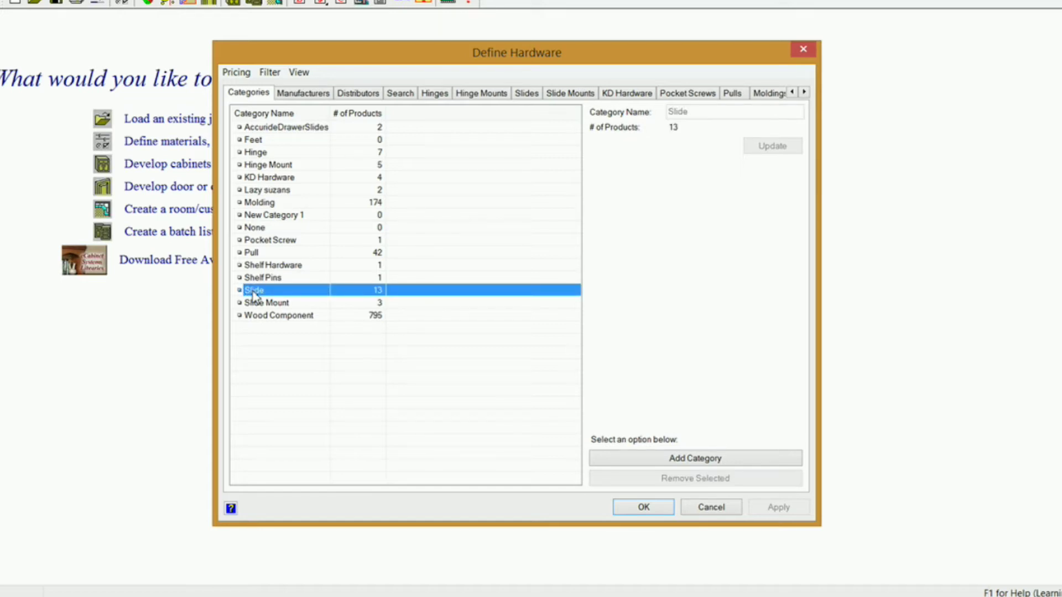
double_click(254, 291)
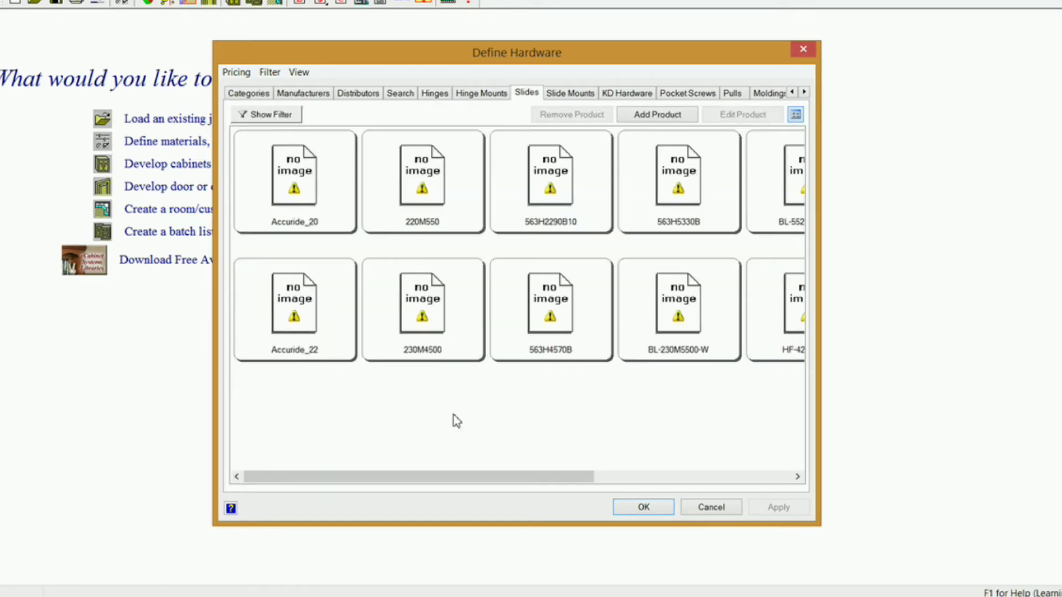
click(658, 117)
click(658, 116)
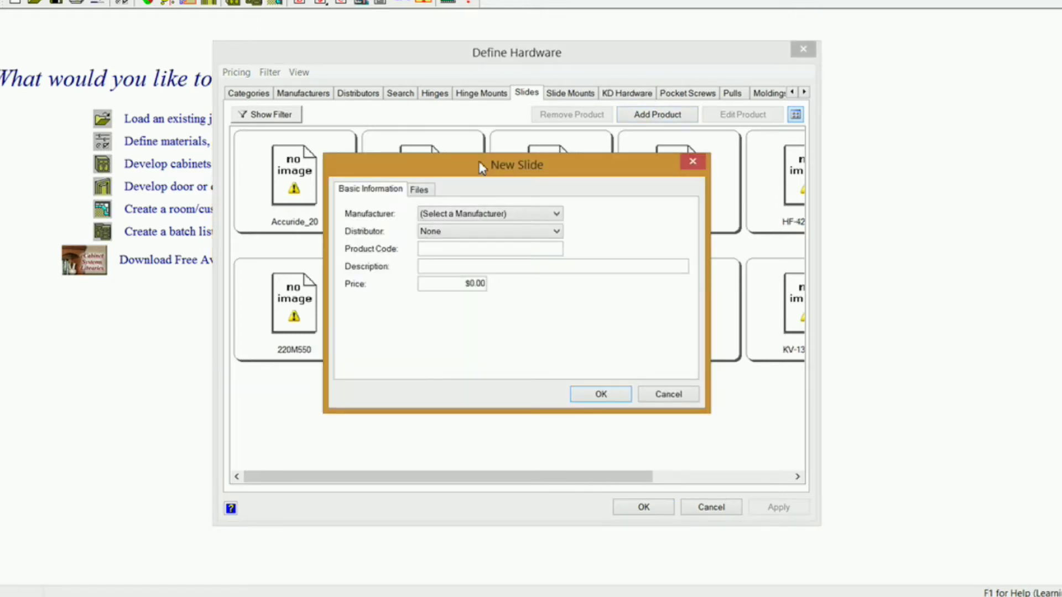
drag(481, 166, 514, 155)
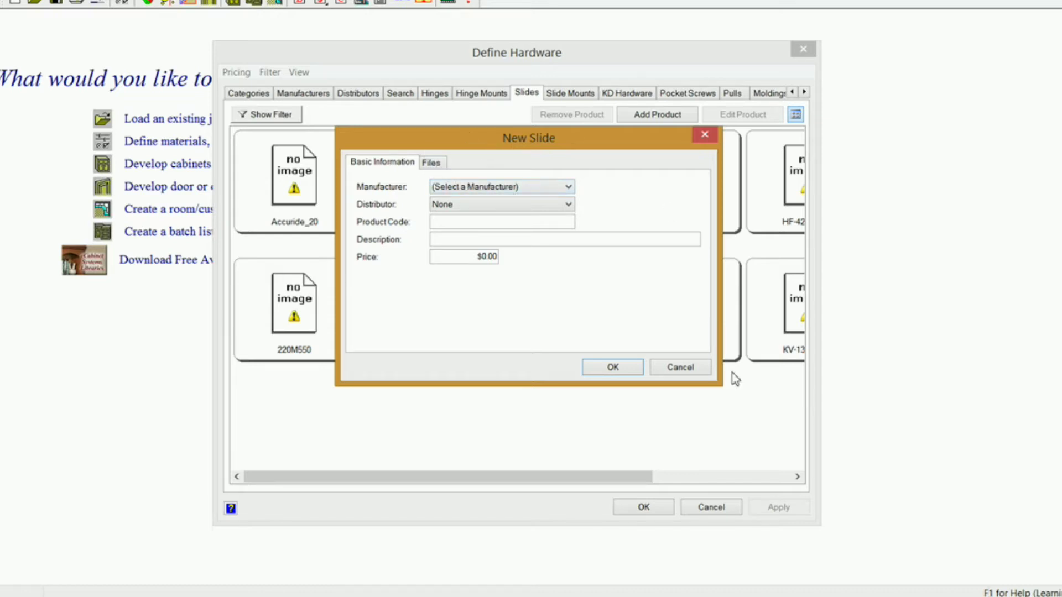
click(665, 369)
- On the Manufacturers tab, add a placeholder New Manufacturer 1 entry
click(297, 95)
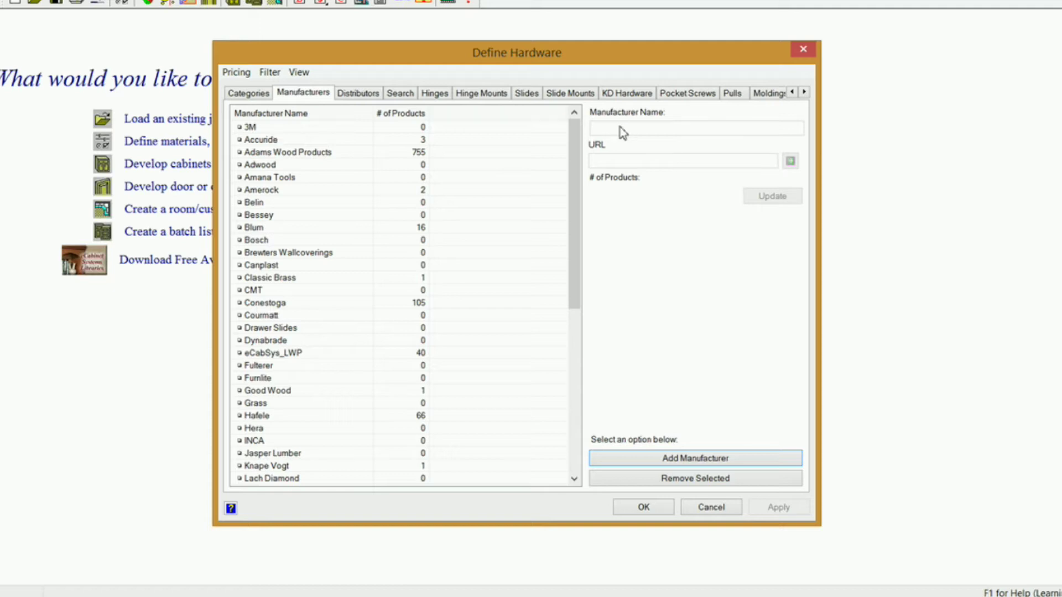
click(696, 462)
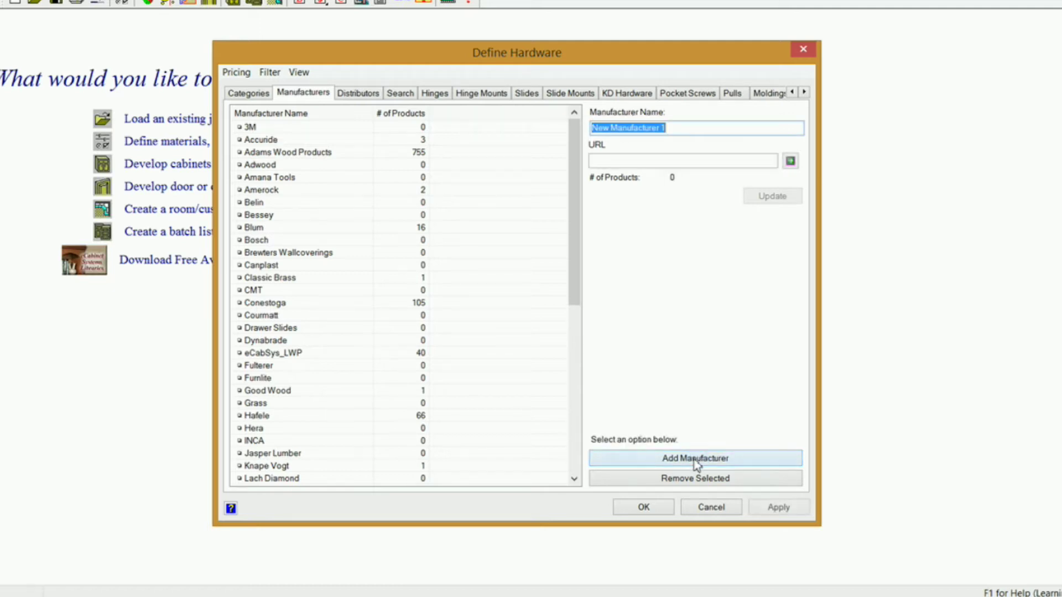
drag(575, 161, 576, 270)
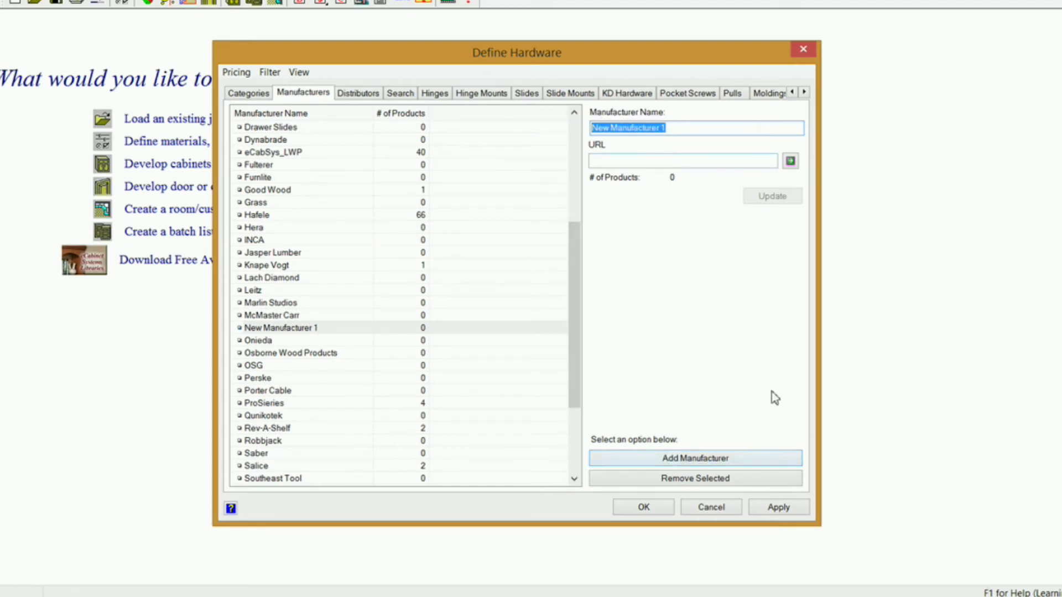
click(712, 507)
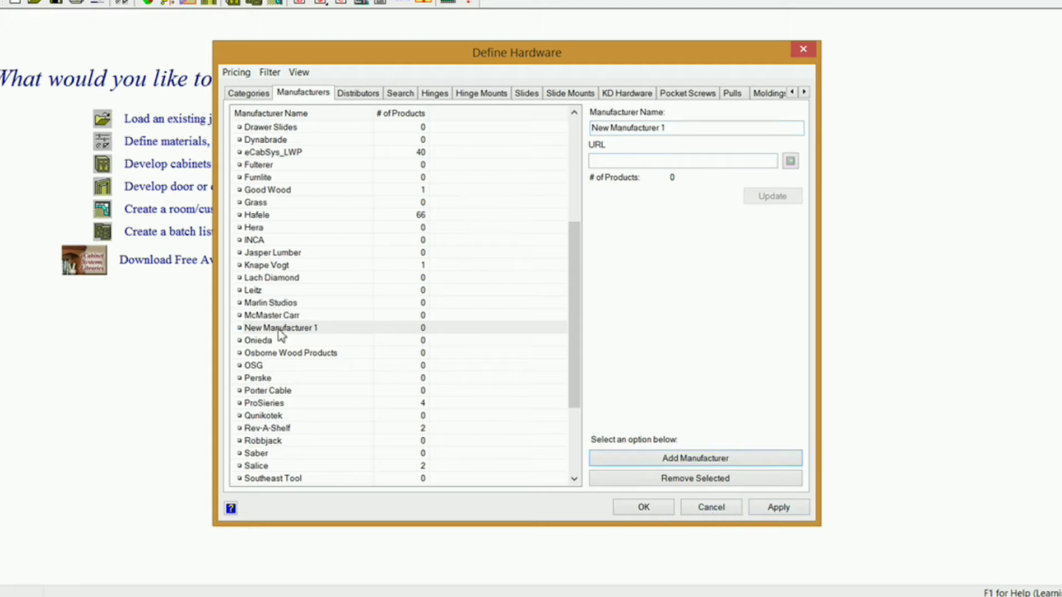
- Remove New Manufacturer 1 from the manufacturer list, confirming the deletion
click(282, 328)
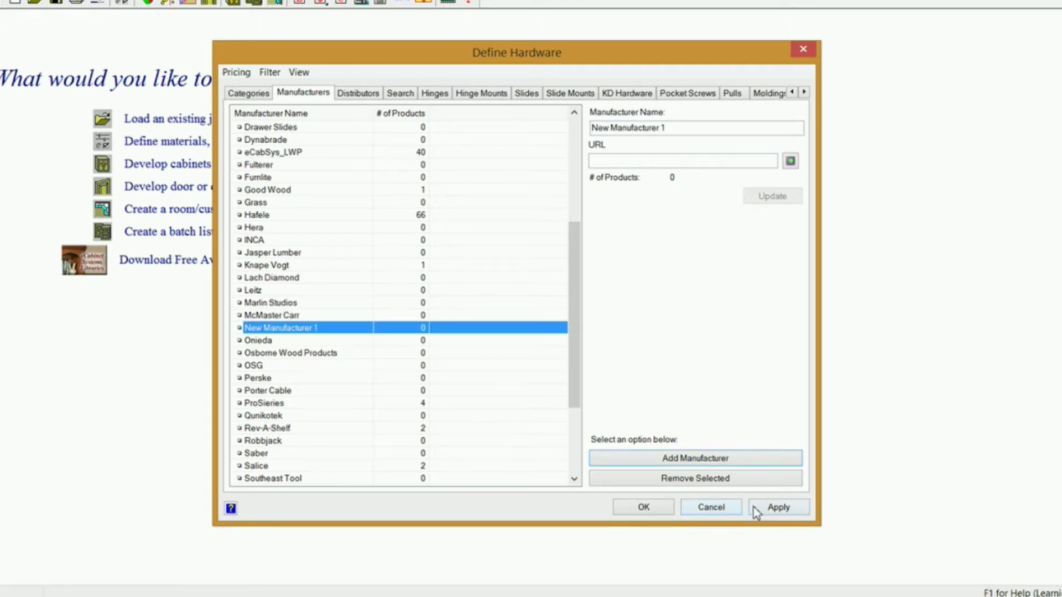
click(696, 479)
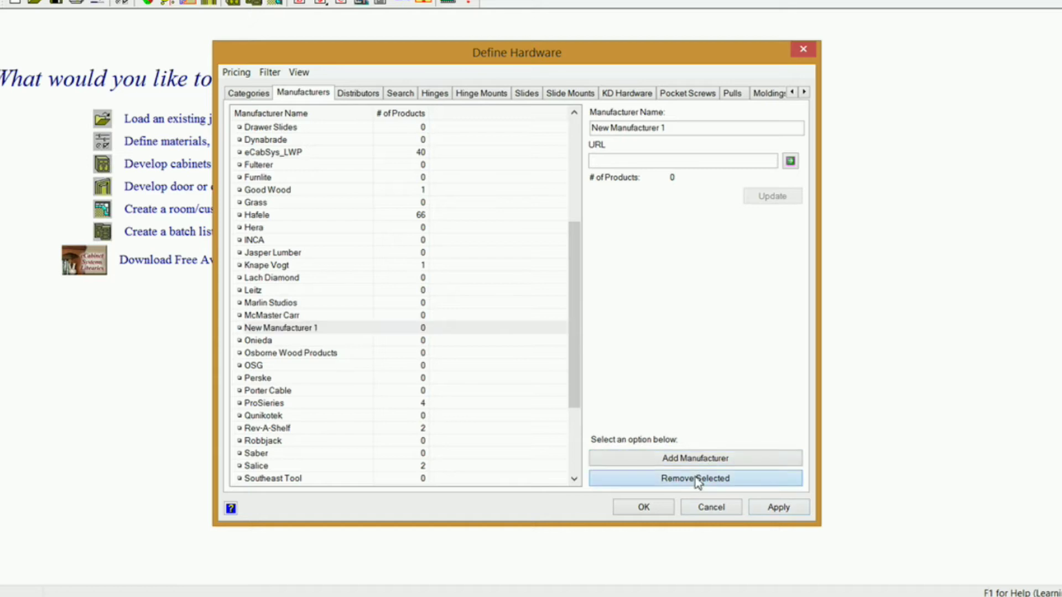
click(495, 328)
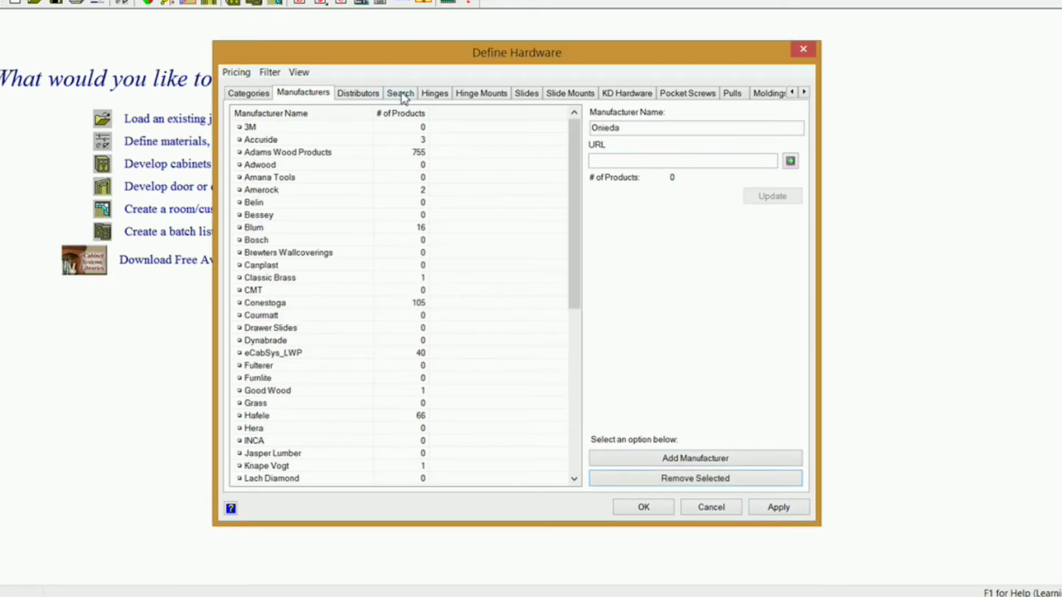
- Start a new slide product with manufacturer Accuride and distributor None
click(526, 95)
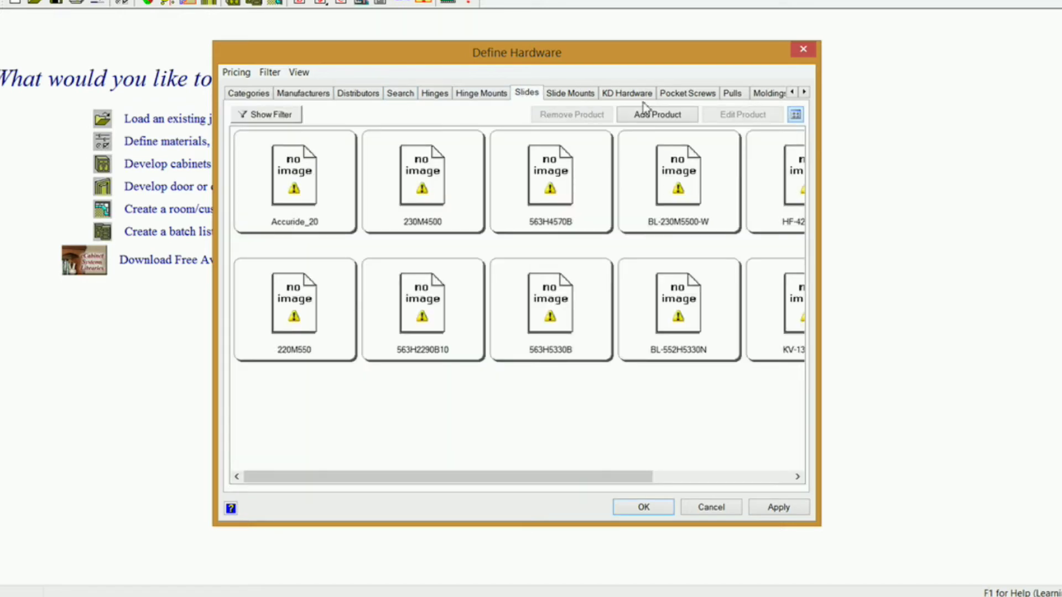
click(631, 115)
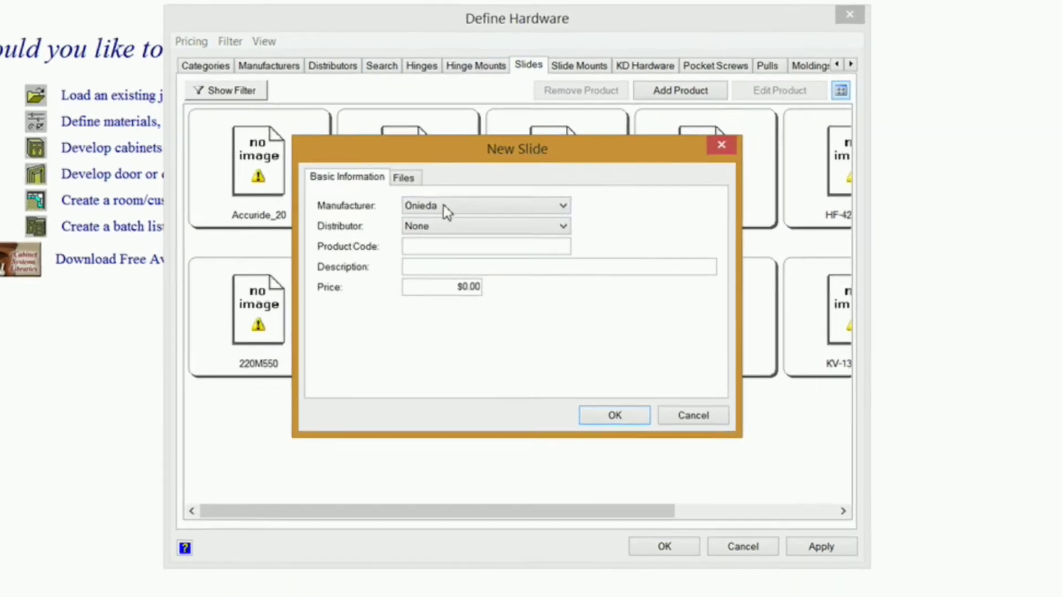
click(556, 213)
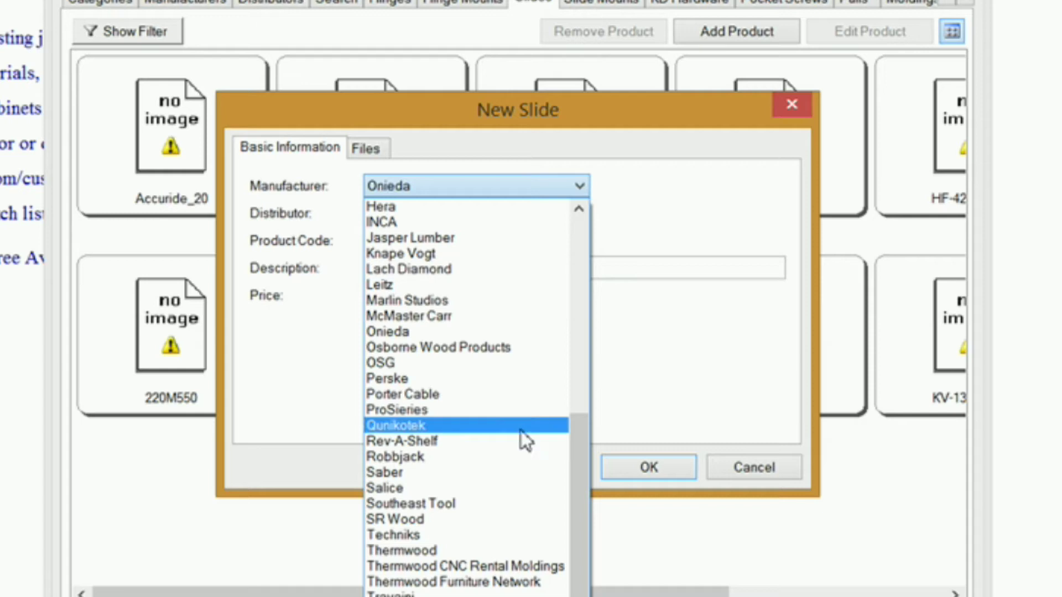
scroll(521, 430, up, 9)
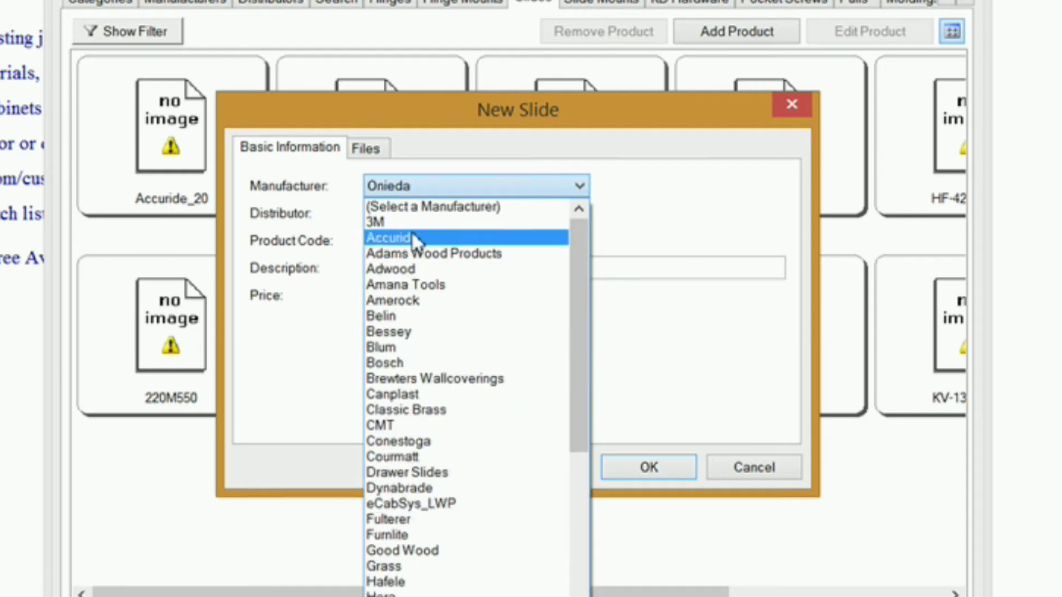
click(415, 237)
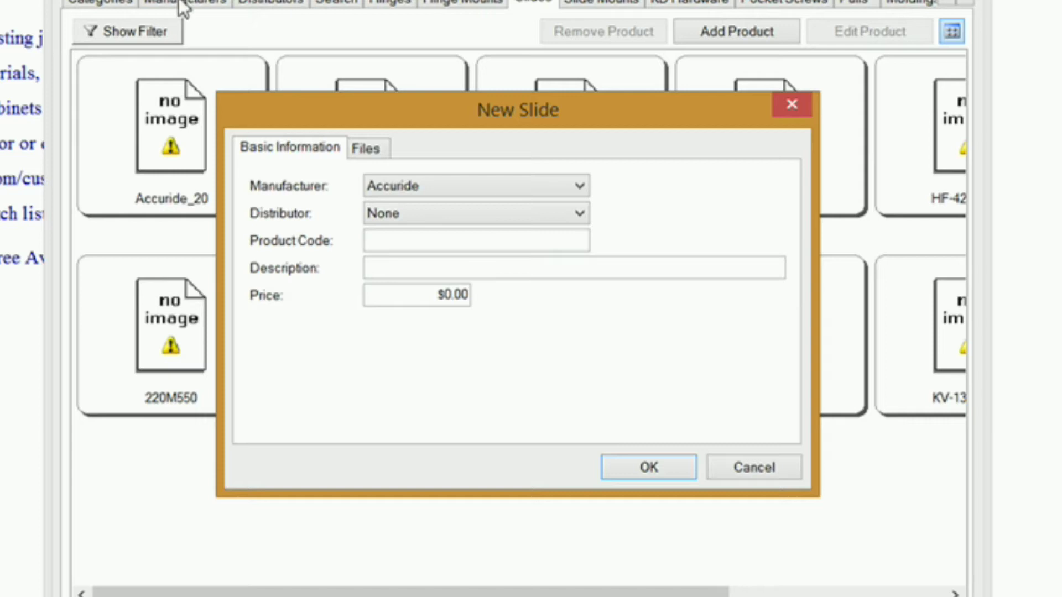
click(576, 214)
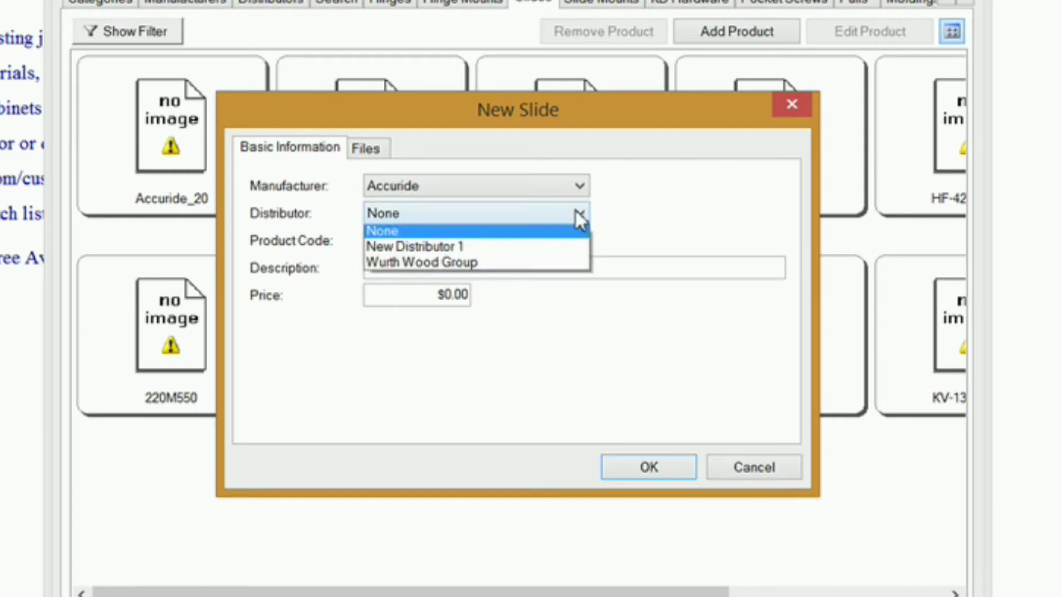
click(414, 234)
- Enter product code Accuride_22 and description 'Accuride 22in. Drawer Slide', then save the slide
click(388, 243)
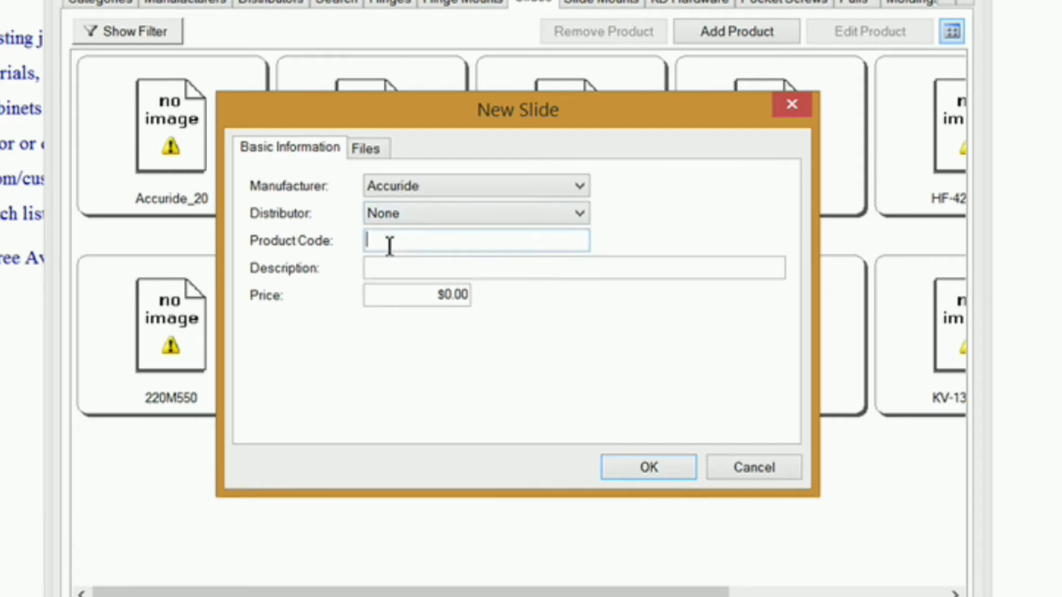
text(Accuride)
text(_22)
click(446, 270)
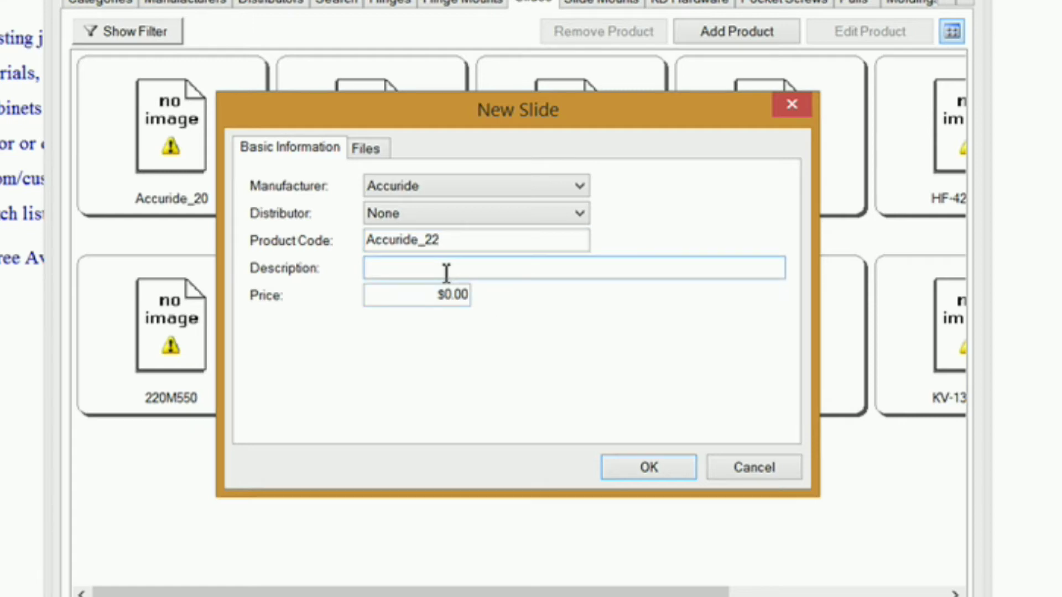
text(Accuride 22in. Drawer Slide)
click(442, 302)
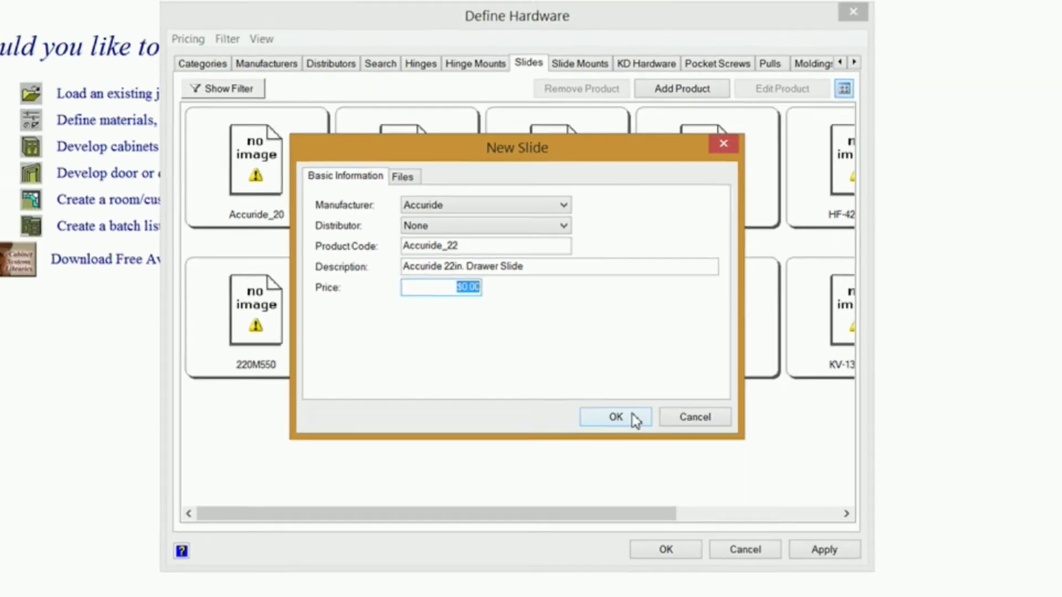
click(649, 467)
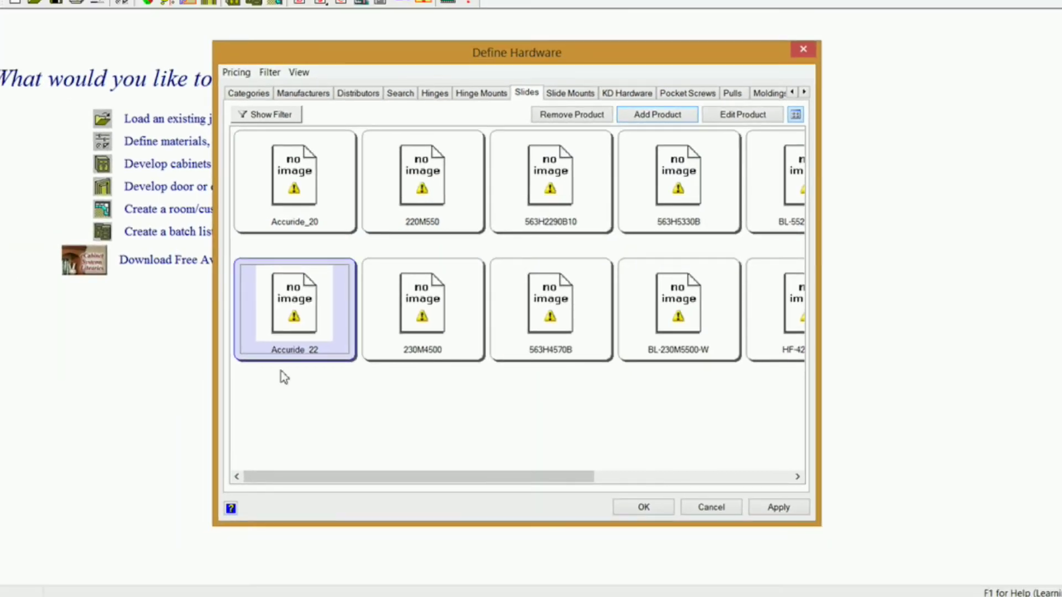
- Set Accuride_22's image to the AngledIsalandCornerSink picture, save, and reopen the slide for editing
double_click(297, 305)
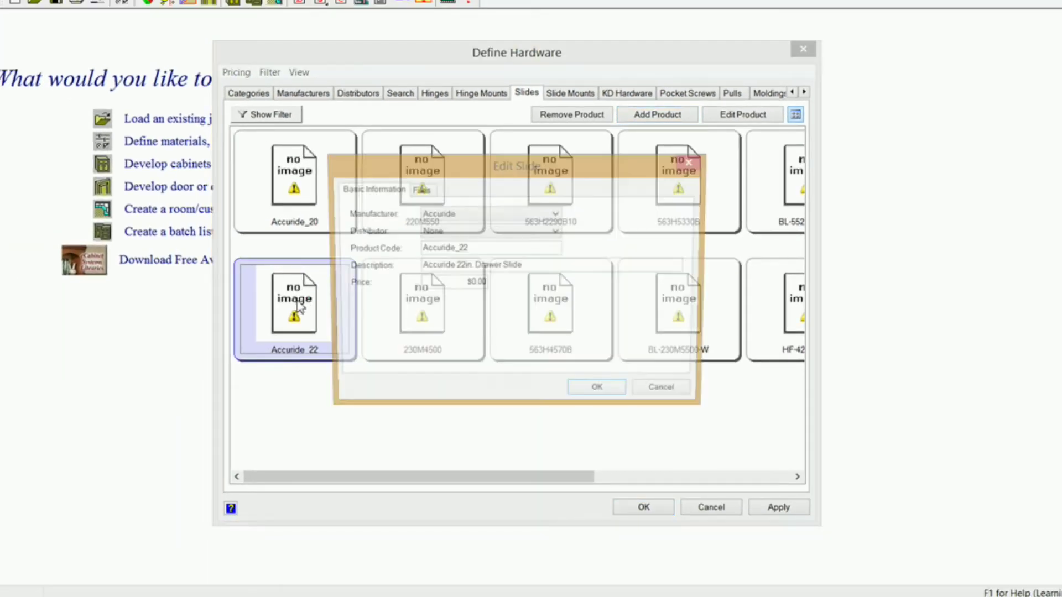
click(421, 192)
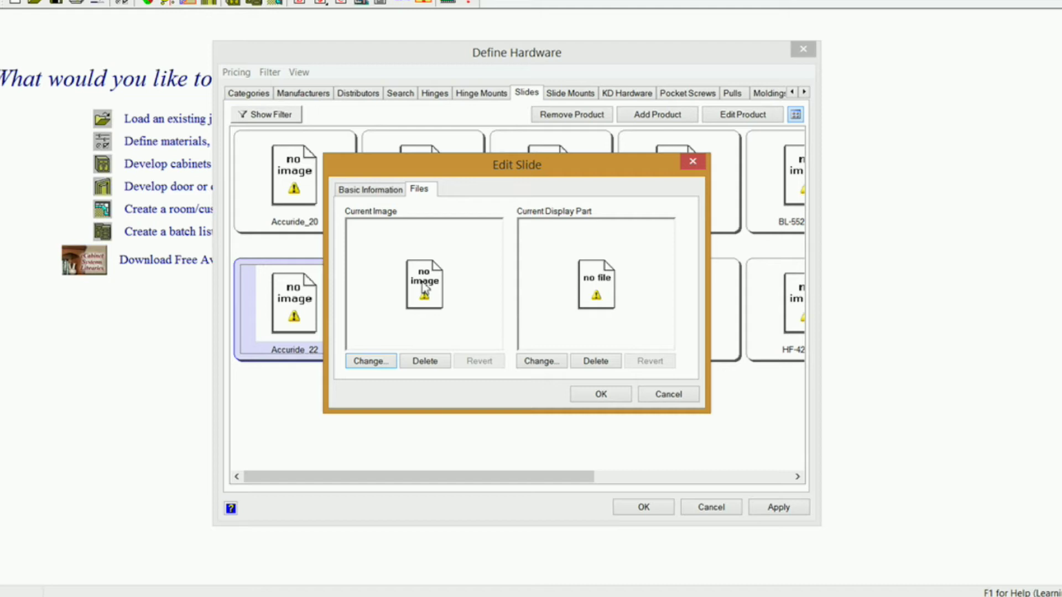
click(380, 365)
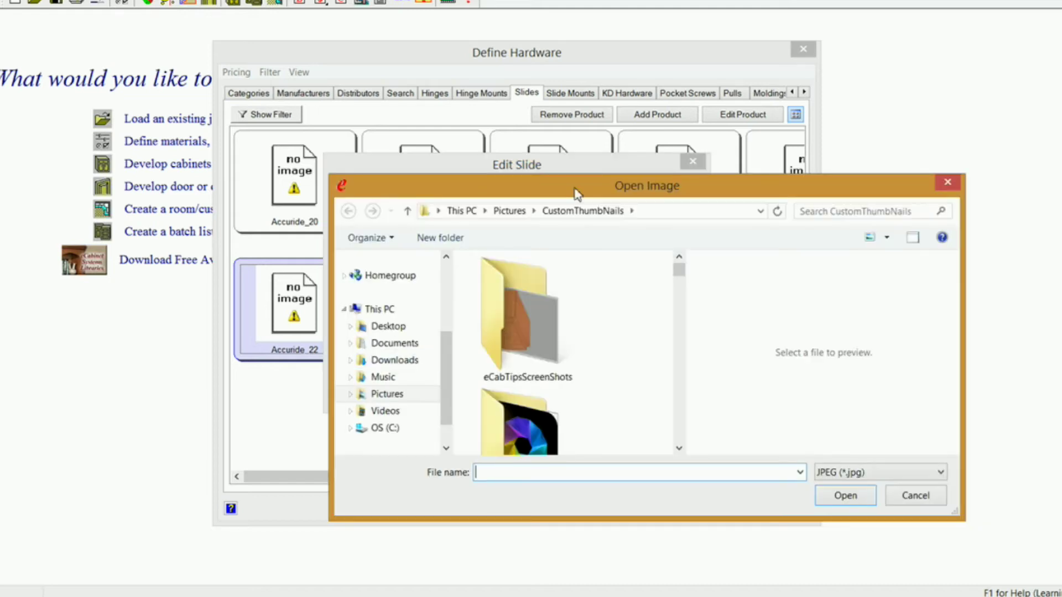
drag(578, 192, 497, 151)
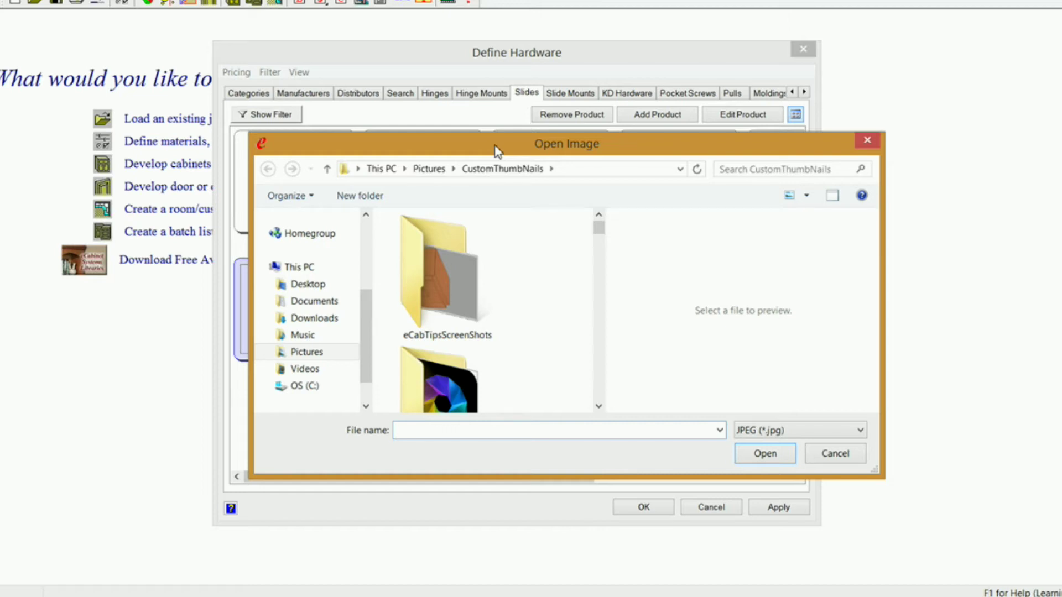
drag(598, 228, 598, 249)
click(441, 308)
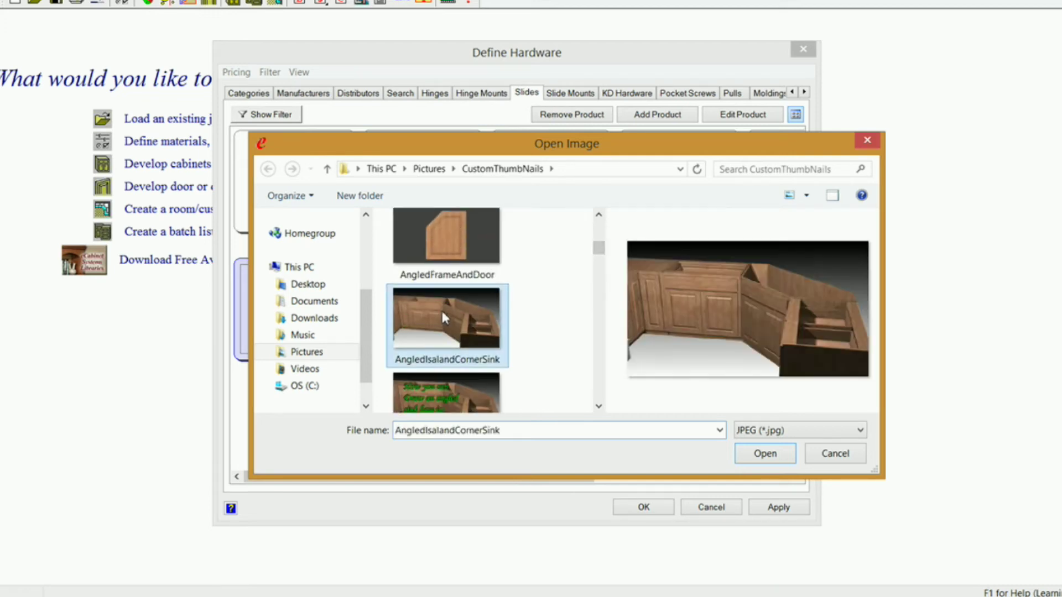
click(765, 454)
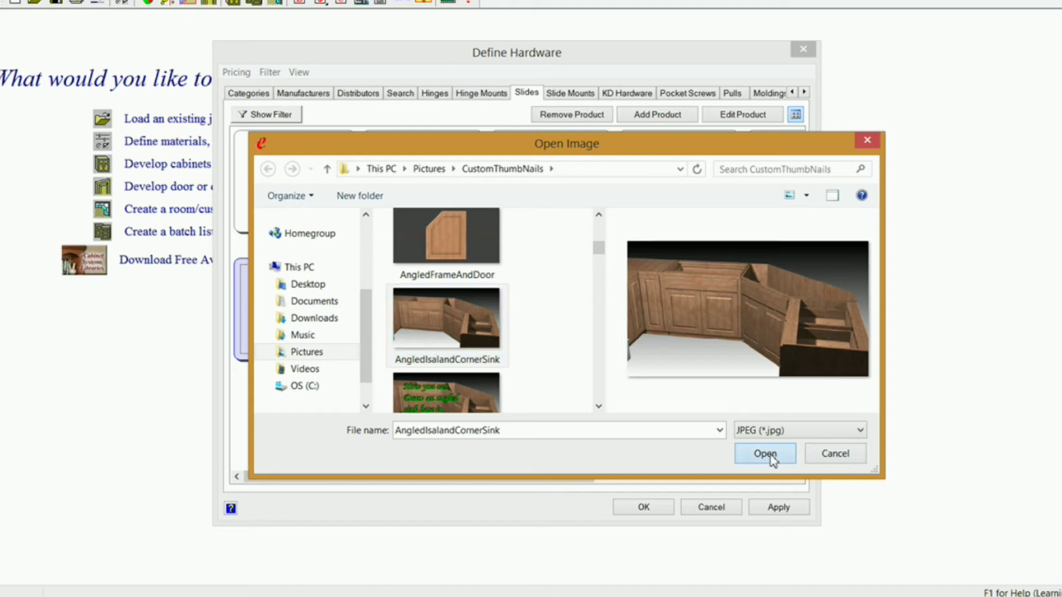
click(603, 395)
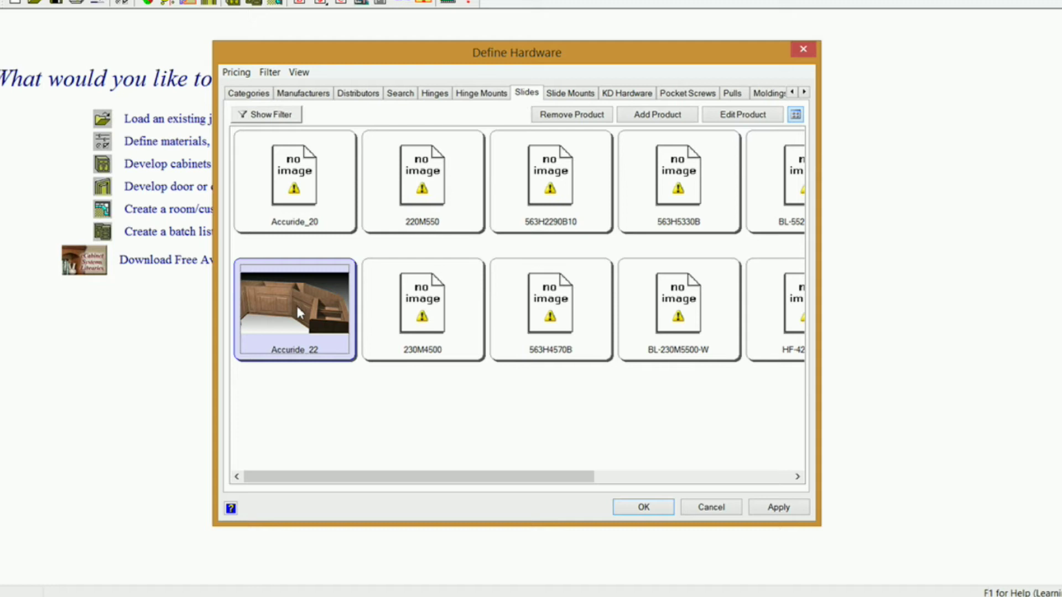
double_click(297, 303)
- Delete Accuride_22's current image on the Files tab and confirm the slide edit
click(418, 189)
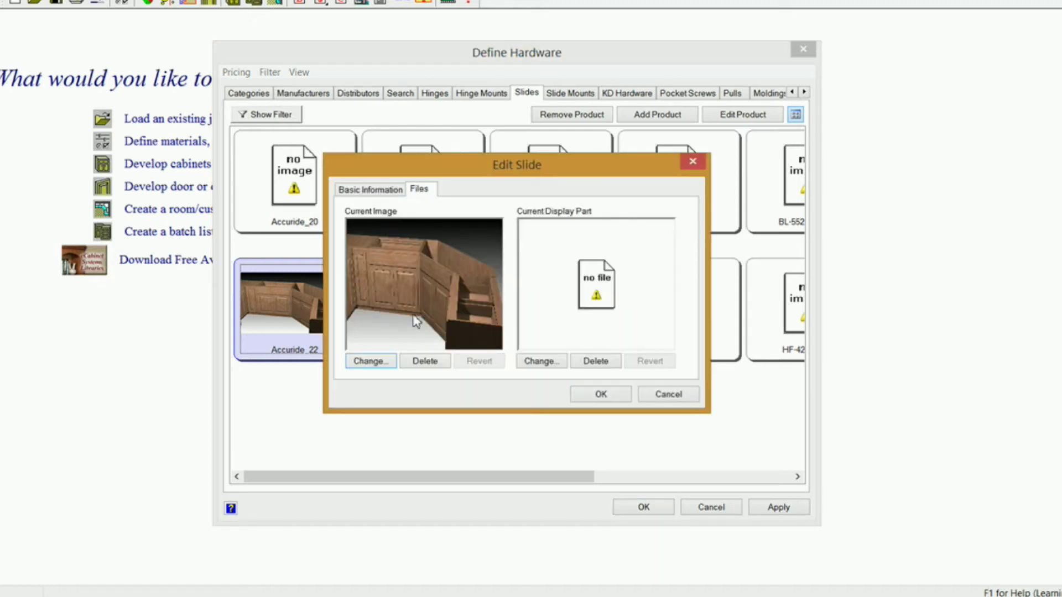
click(425, 362)
click(470, 324)
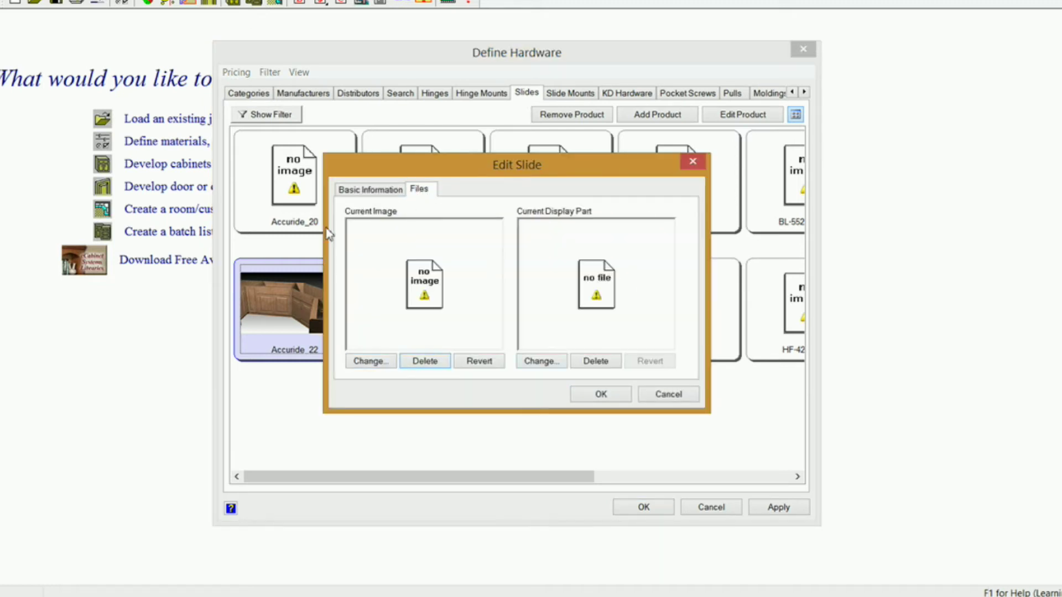
click(602, 395)
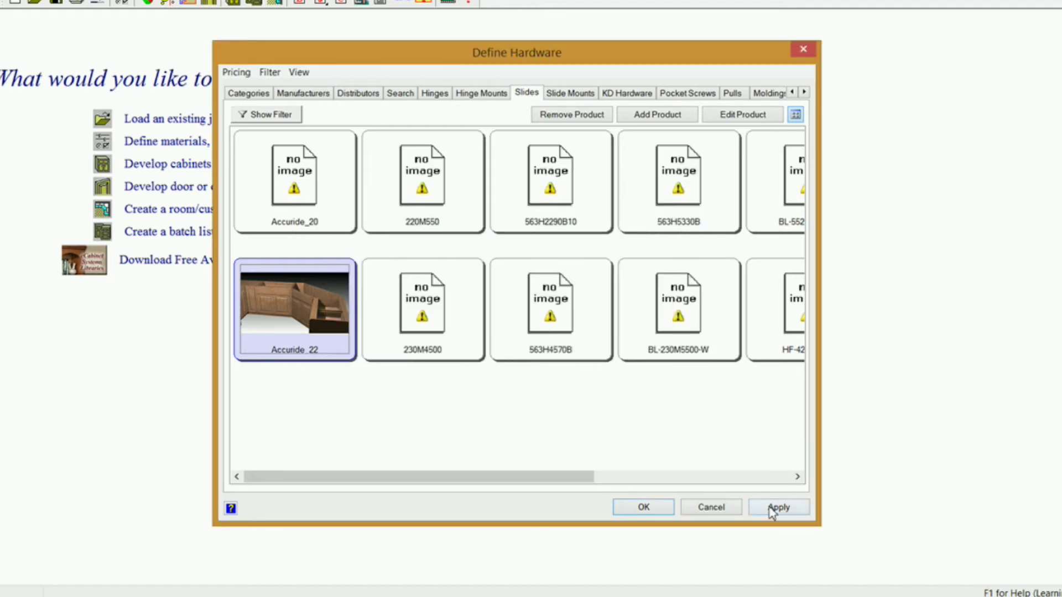
- Apply and save the hardware library, then reopen Define Hardware to verify and close it
click(769, 506)
click(644, 507)
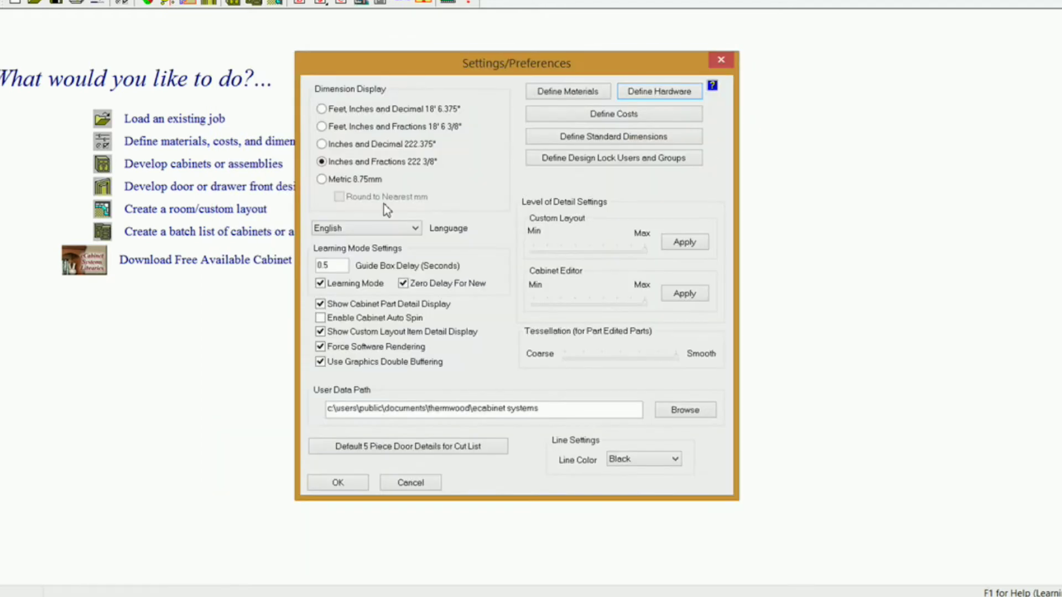
click(680, 95)
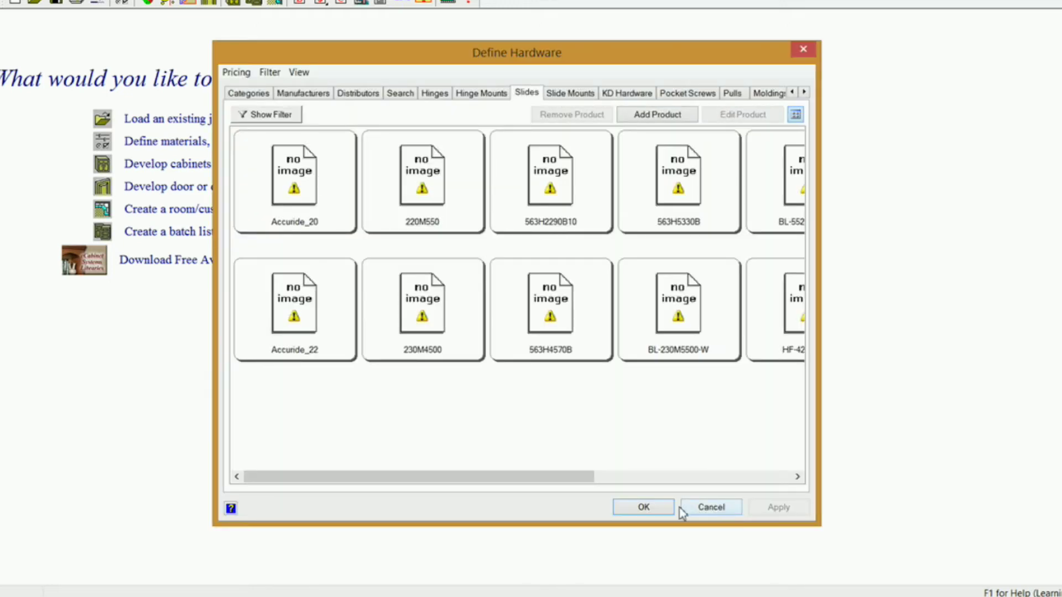
click(644, 507)
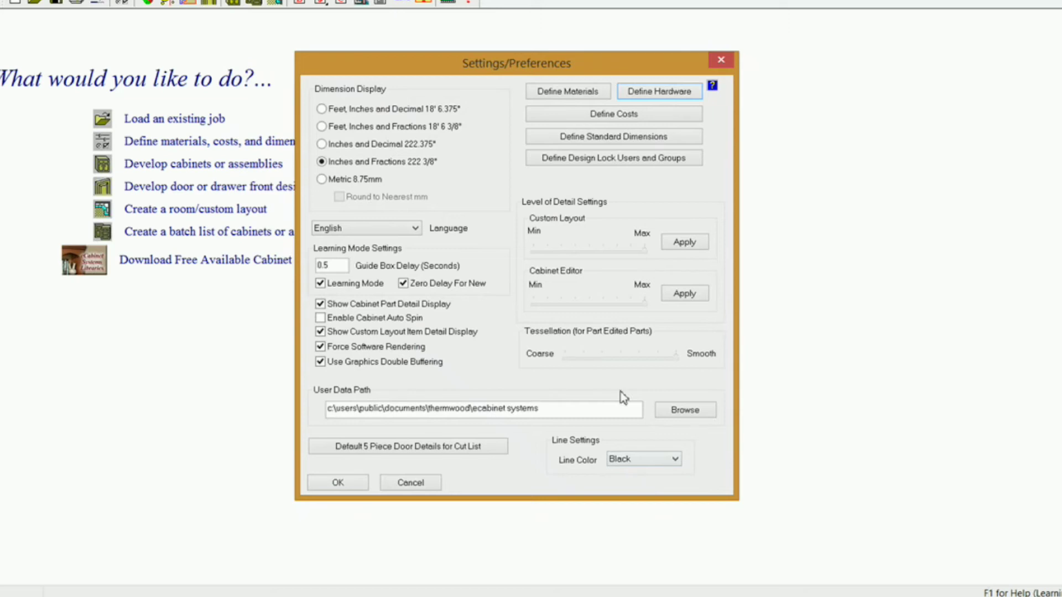
- Close preferences and place a 30" × 34 1/2" × 24" Std Base 2Op Framed cabinet in a new assembly
click(722, 61)
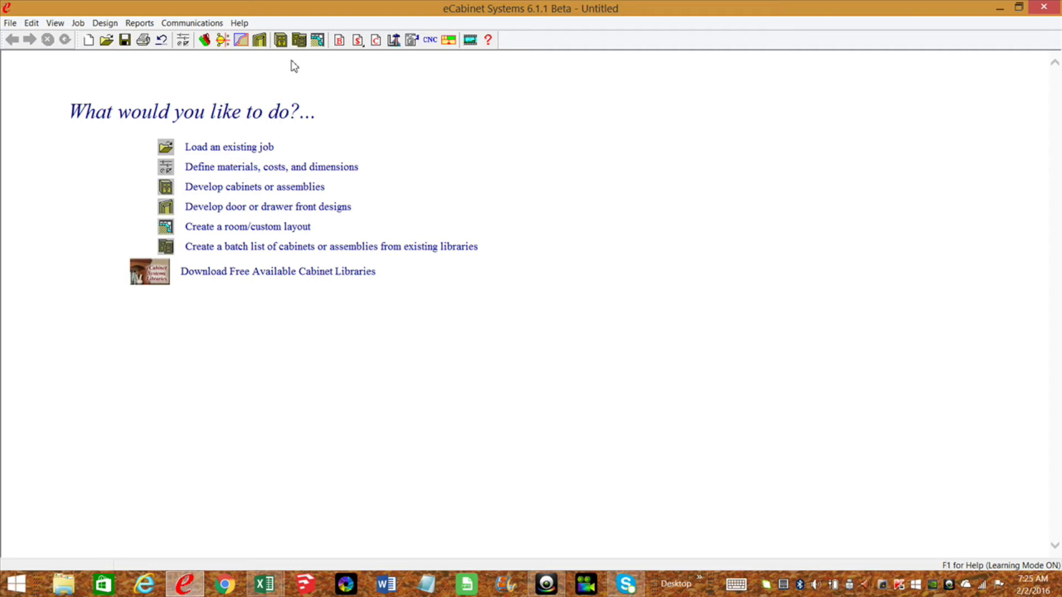
click(281, 40)
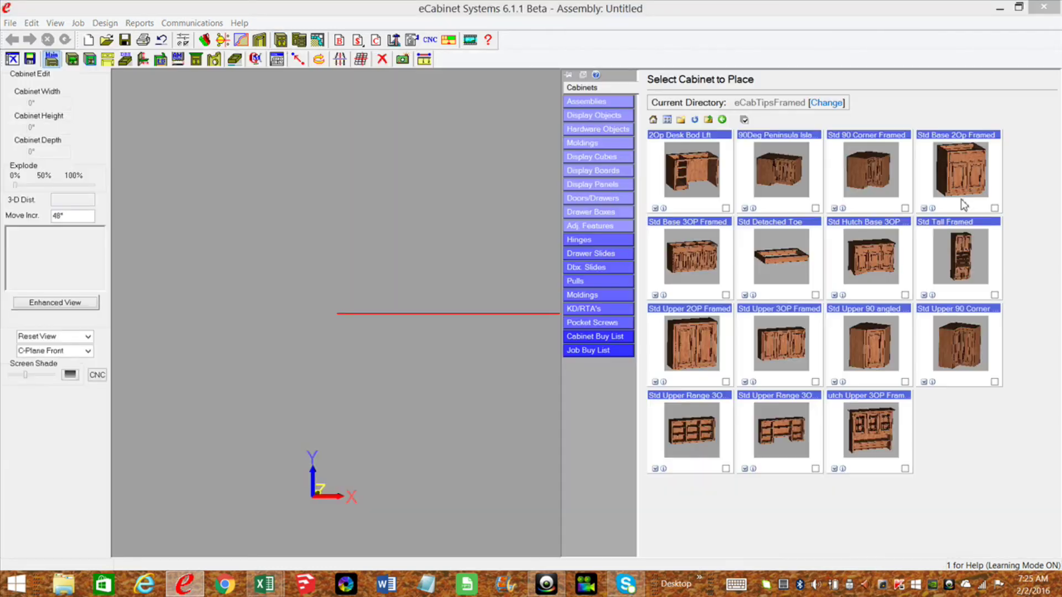
double_click(965, 175)
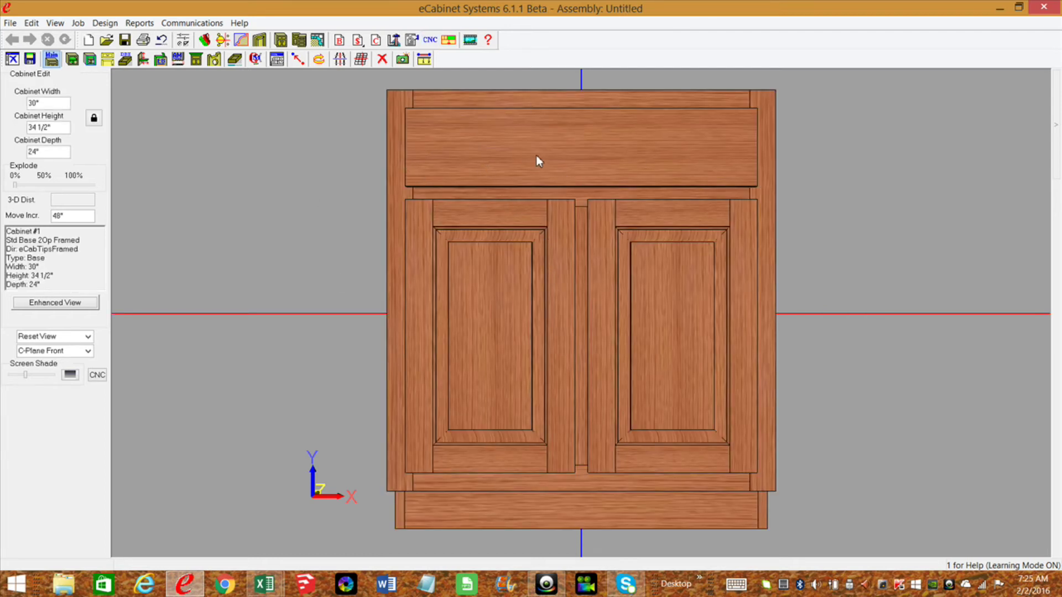
mouse_move(536, 157)
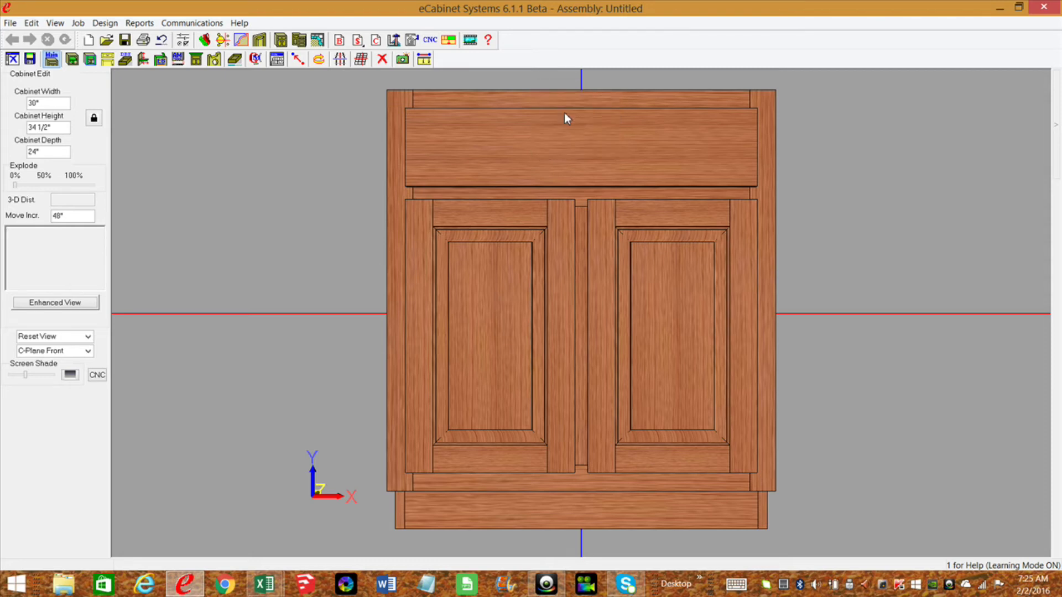
middle_drag(656, 211, 593, 141)
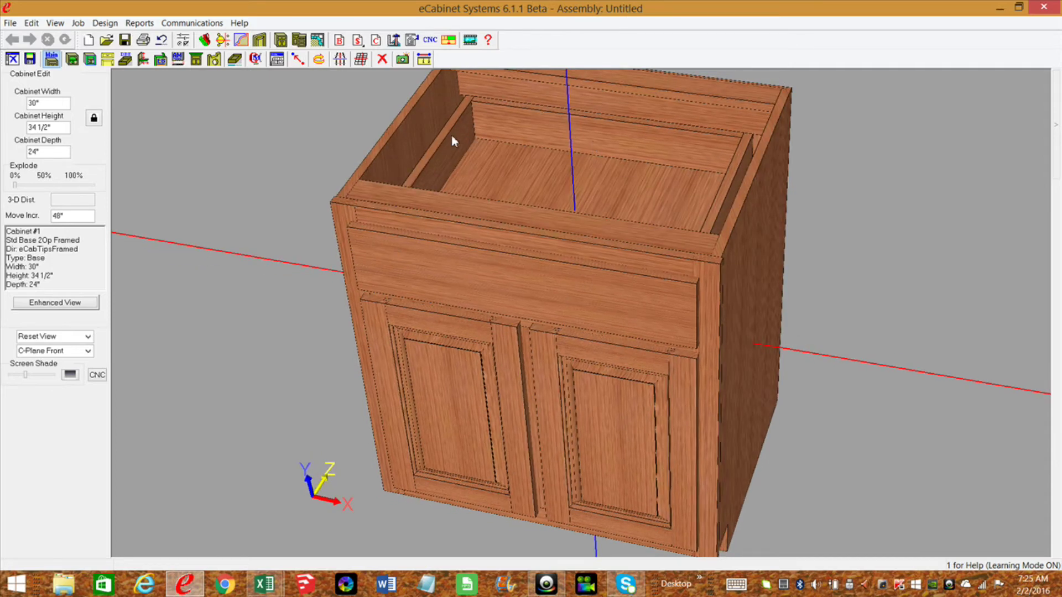
- In the Drawer Box Editor, select the drawer box and open its Drawer Box Slide product choice
click(126, 64)
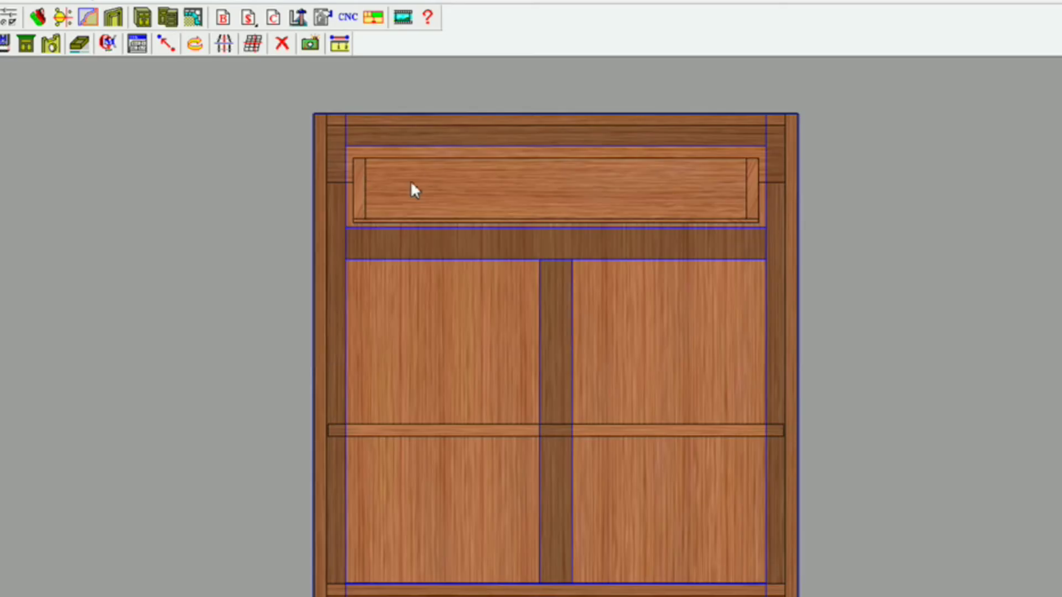
click(411, 184)
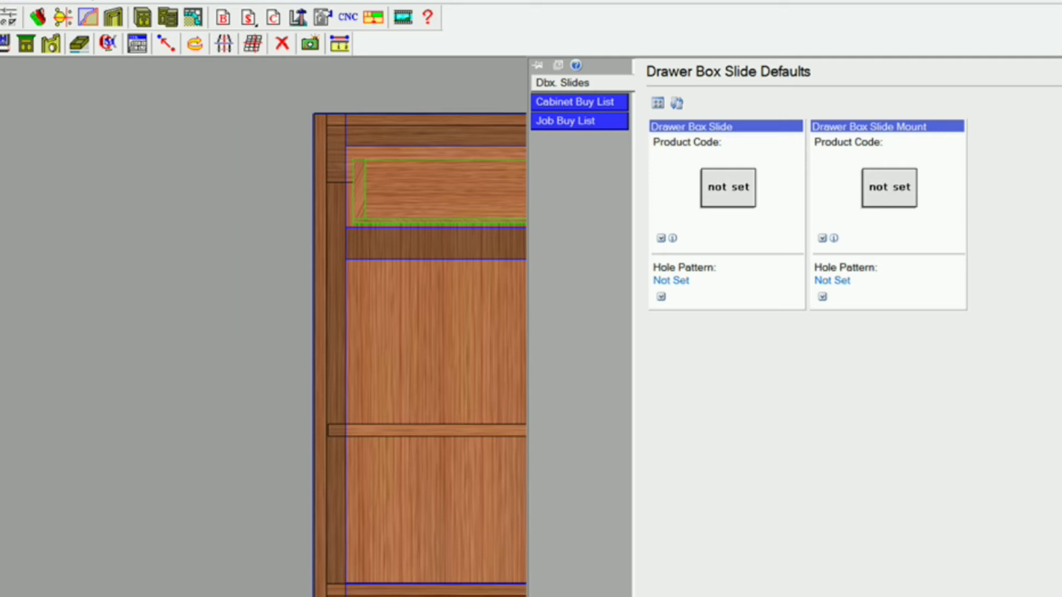
click(728, 190)
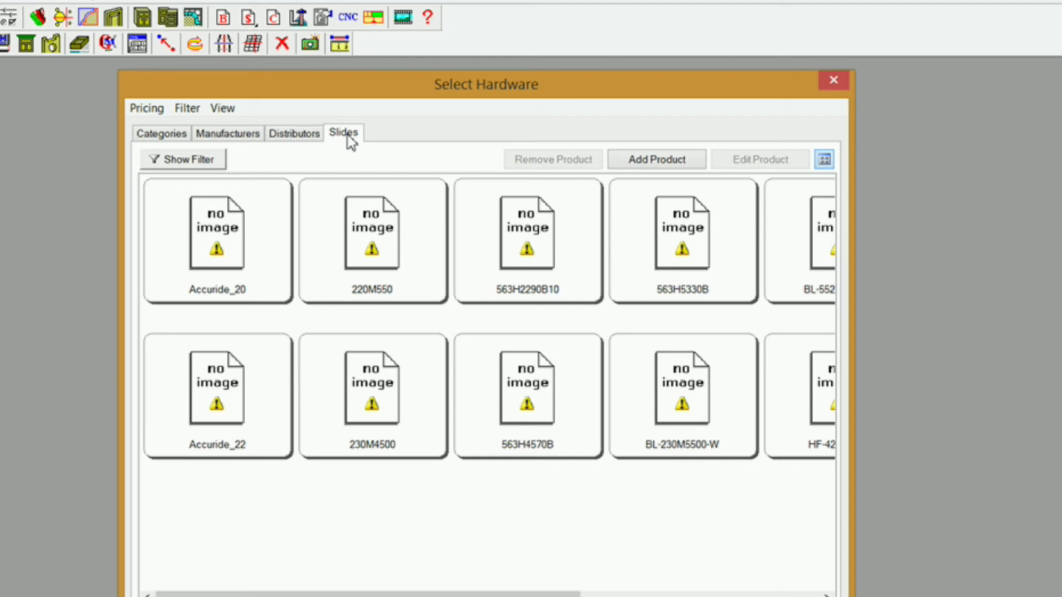
- Choose Accuride_22 as the drawer box slide and apply it to the drawer box
click(171, 134)
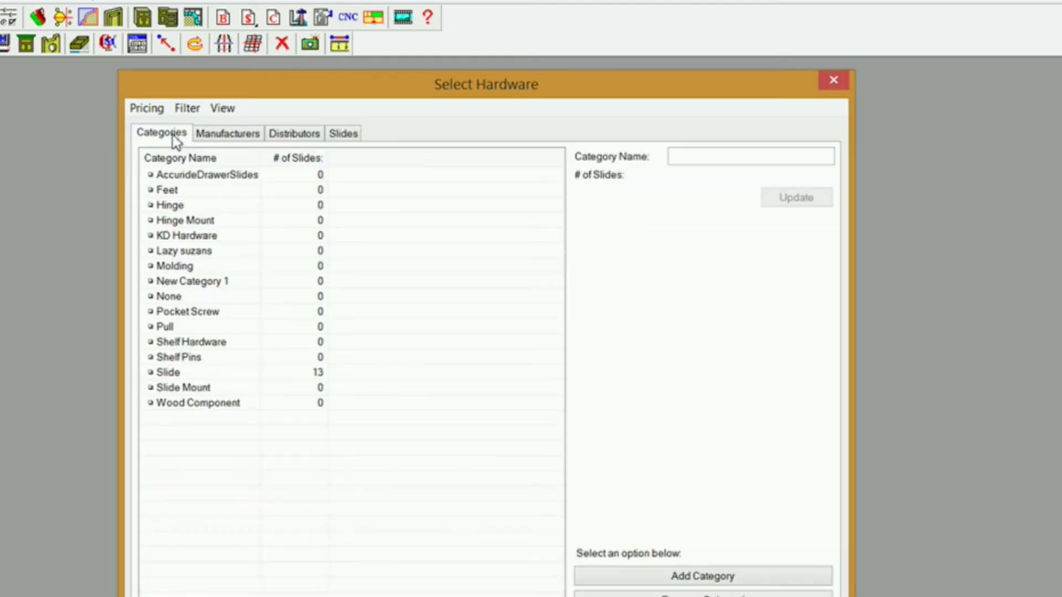
click(167, 327)
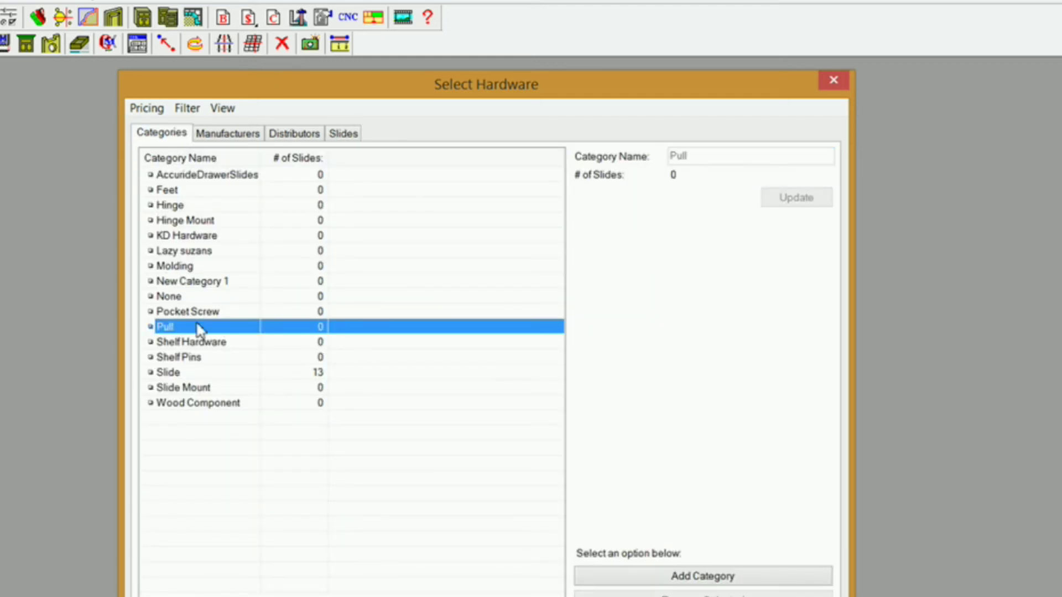
double_click(178, 332)
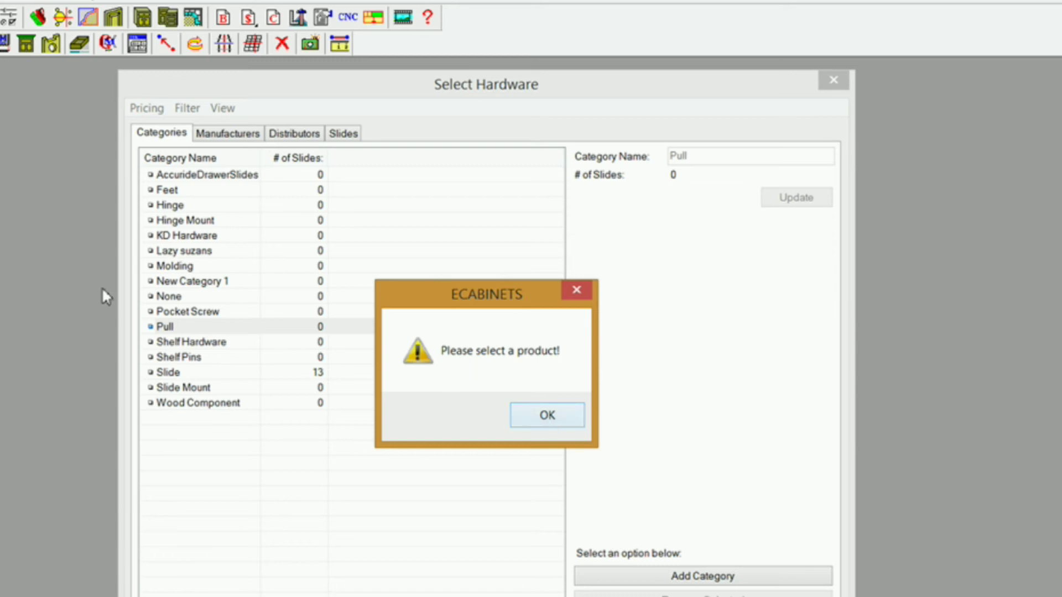
click(162, 330)
click(562, 419)
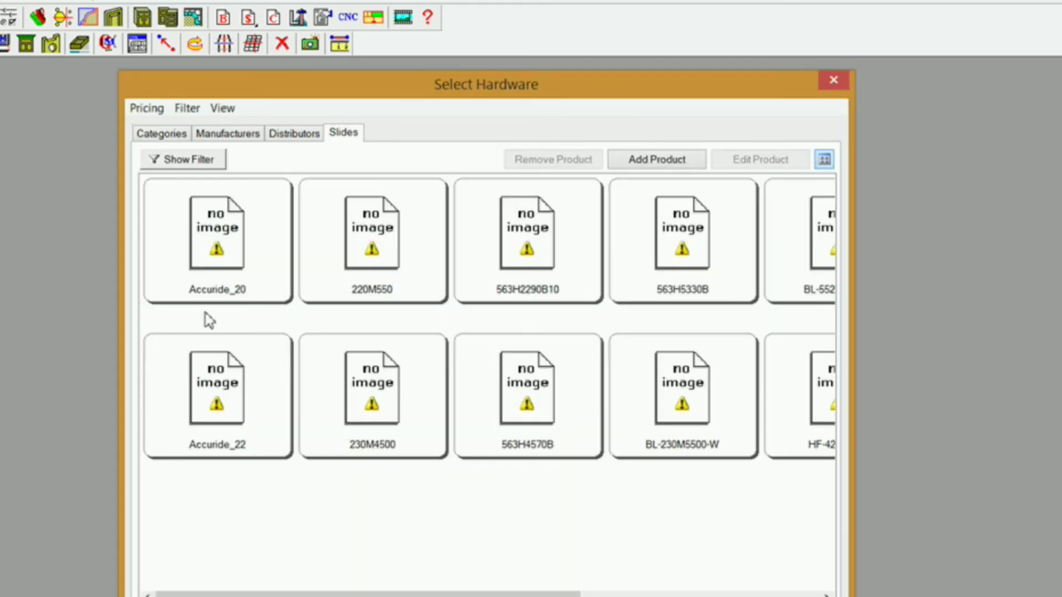
click(217, 385)
key(Return)
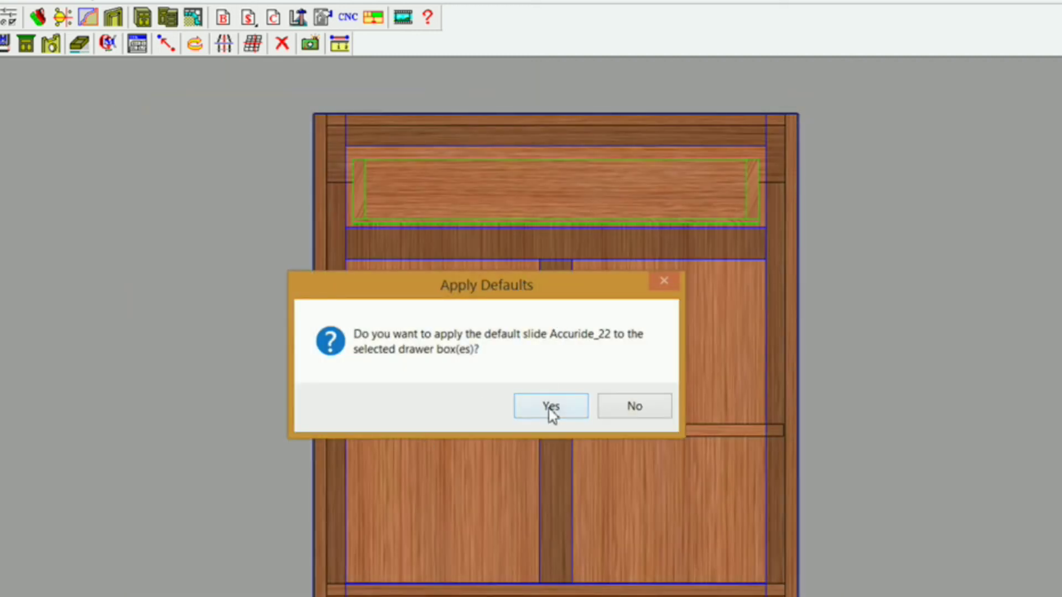
click(550, 409)
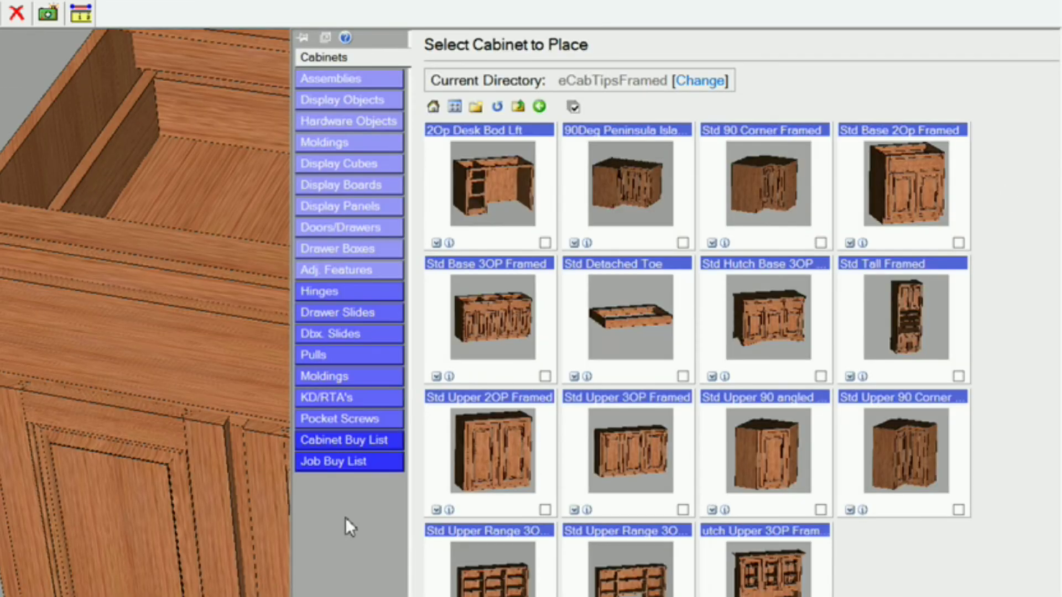
- Show the refreshed Cabinet Buy List for Std Base 2Op Framed-MOD1 listing the Accuride 22in. Drawer Slide
click(351, 441)
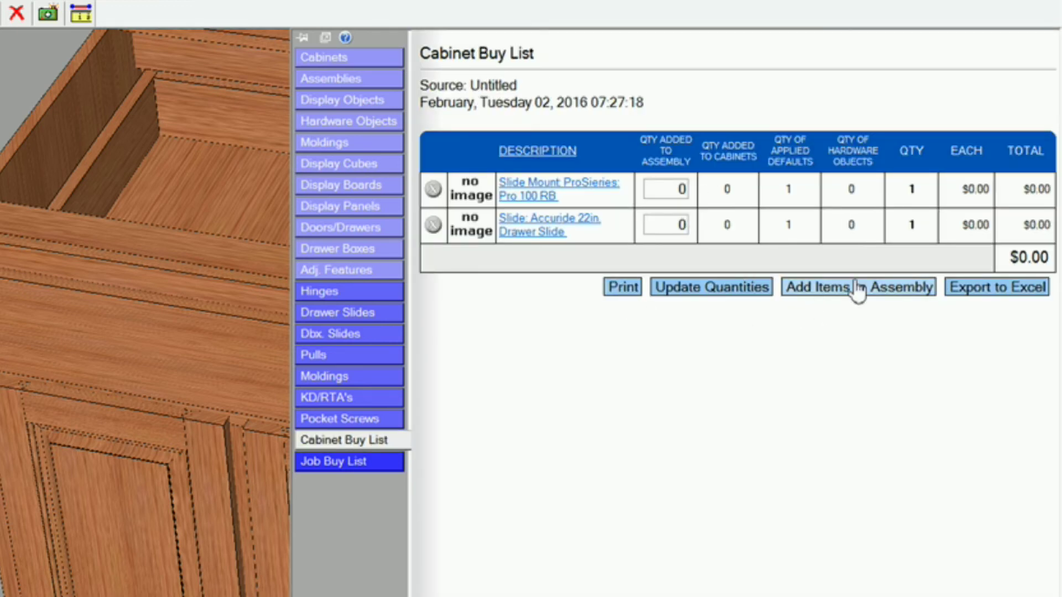
click(910, 288)
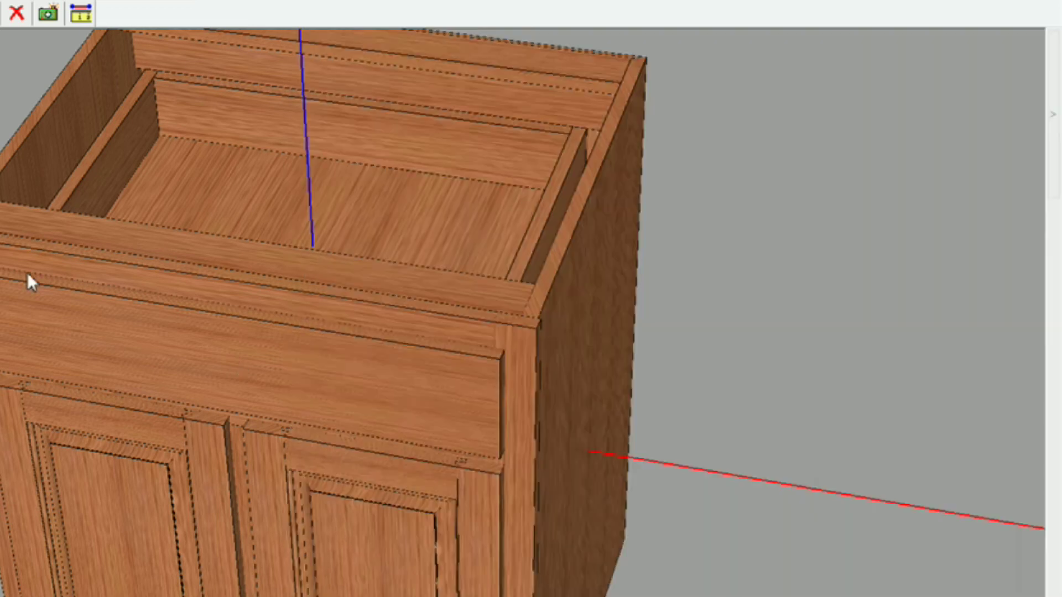
click(75, 329)
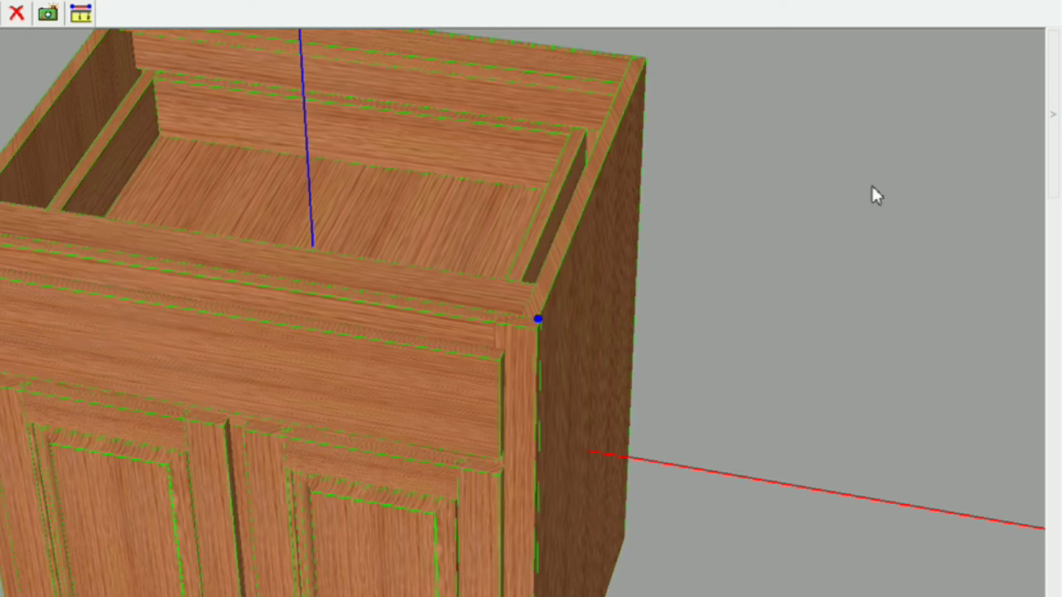
mouse_move(1054, 147)
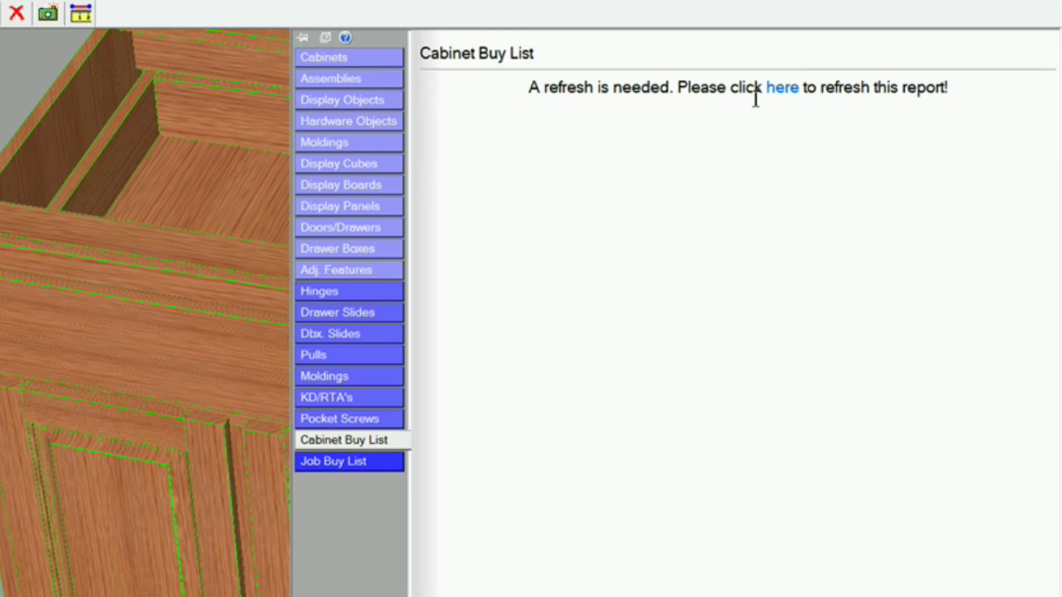
click(784, 90)
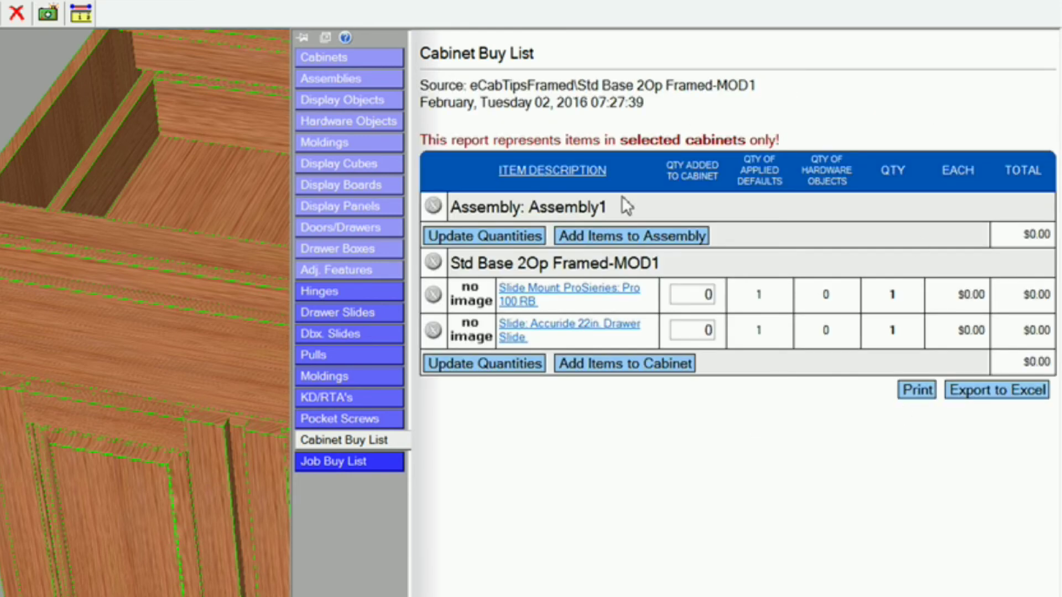
- Add the Classic Brass shelf pins product from the Shelf Pins tab to the cabinet
click(595, 366)
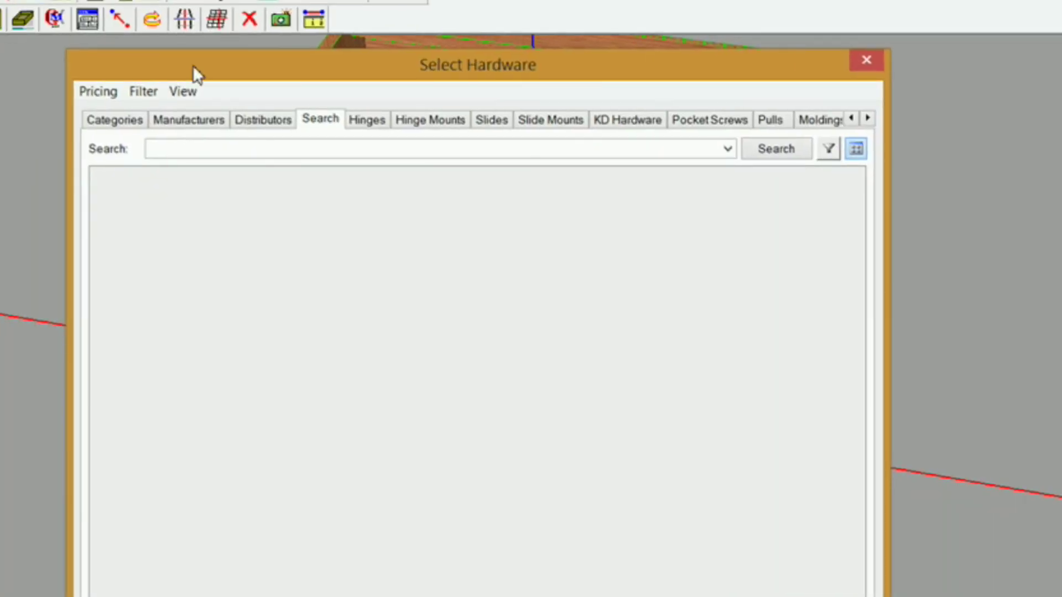
click(868, 119)
click(868, 118)
click(868, 118)
click(868, 119)
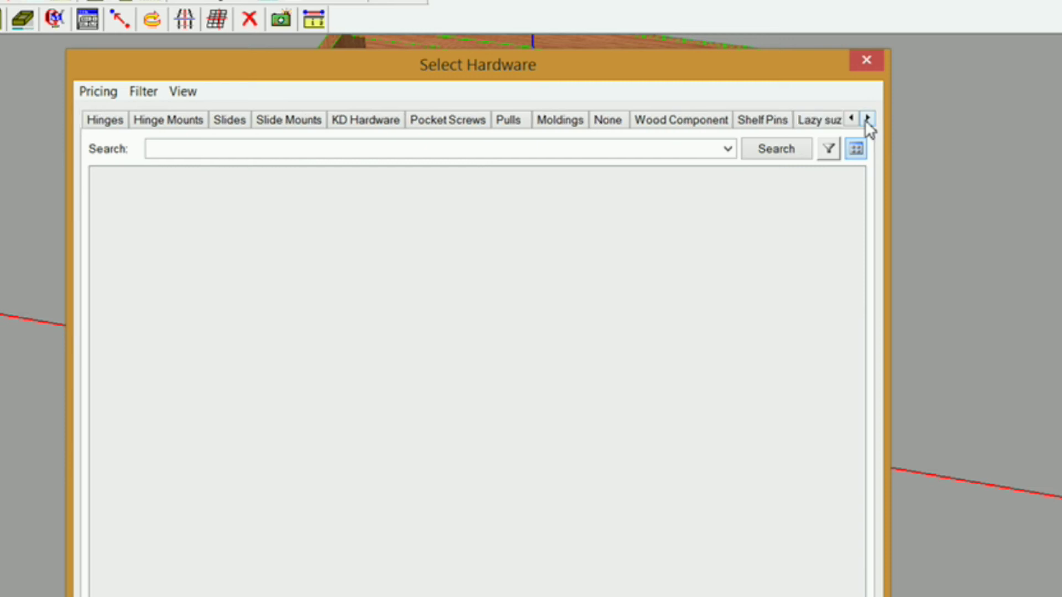
click(768, 123)
click(183, 312)
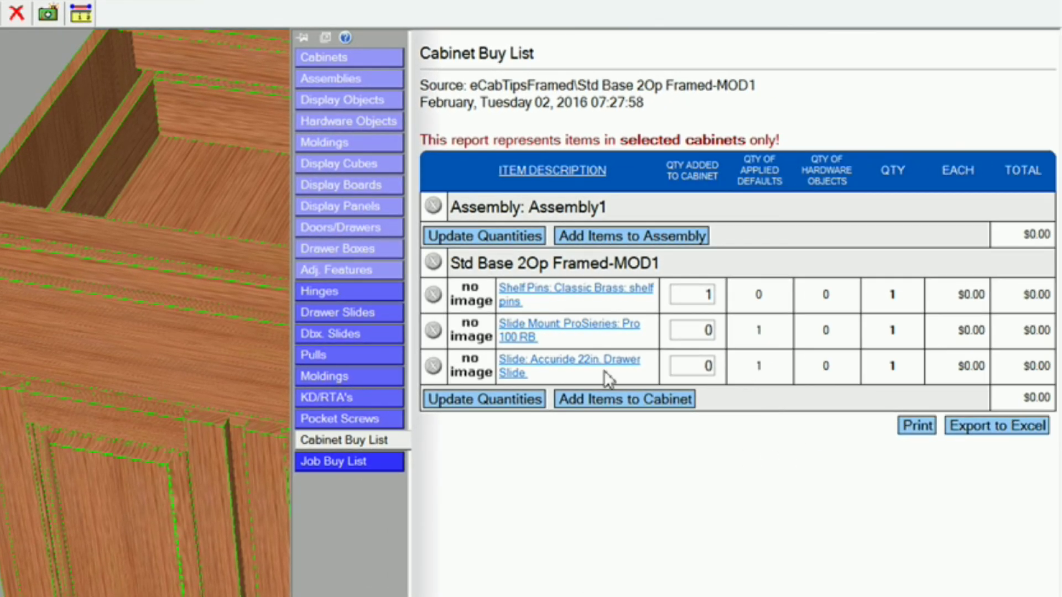
- Set the shelf pins quantity to 4 and update the quantities
double_click(708, 295)
text(4)
click(501, 403)
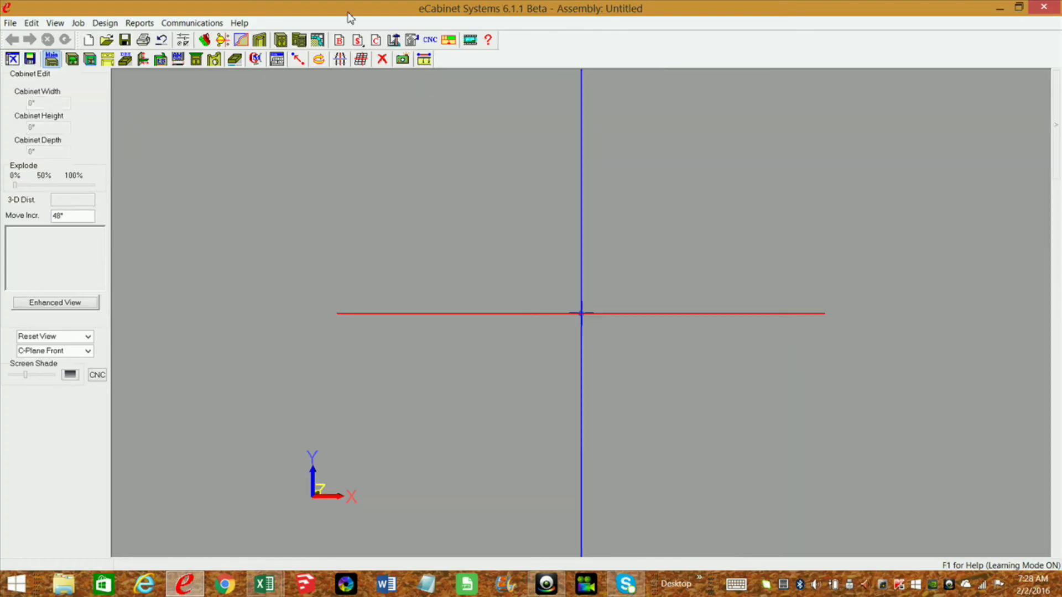
- Return to the room layout and add a Std Base 2Op Framed cabinet to the batch list
click(319, 41)
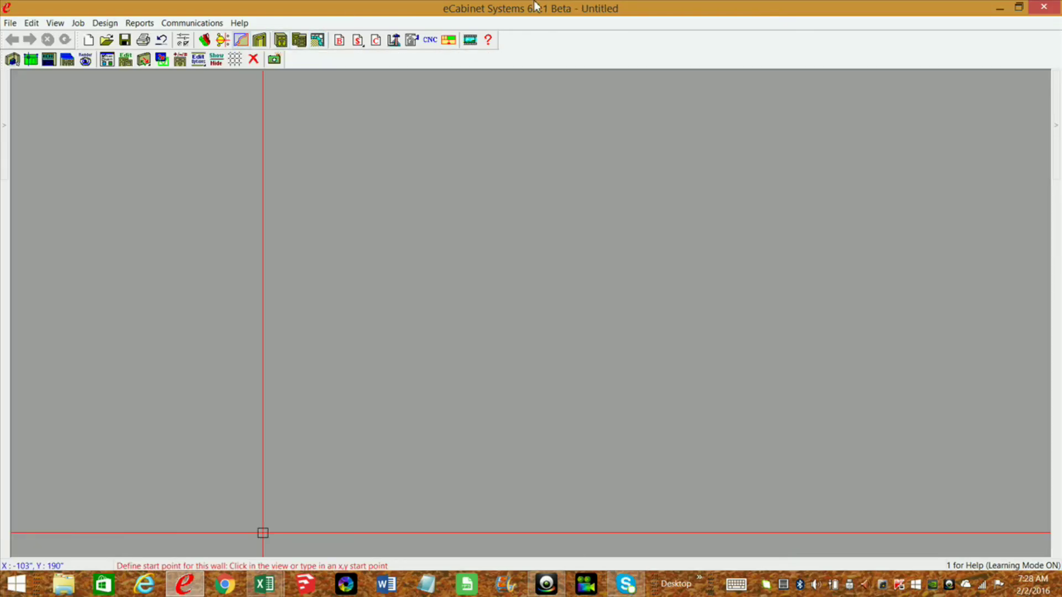
click(299, 40)
click(969, 152)
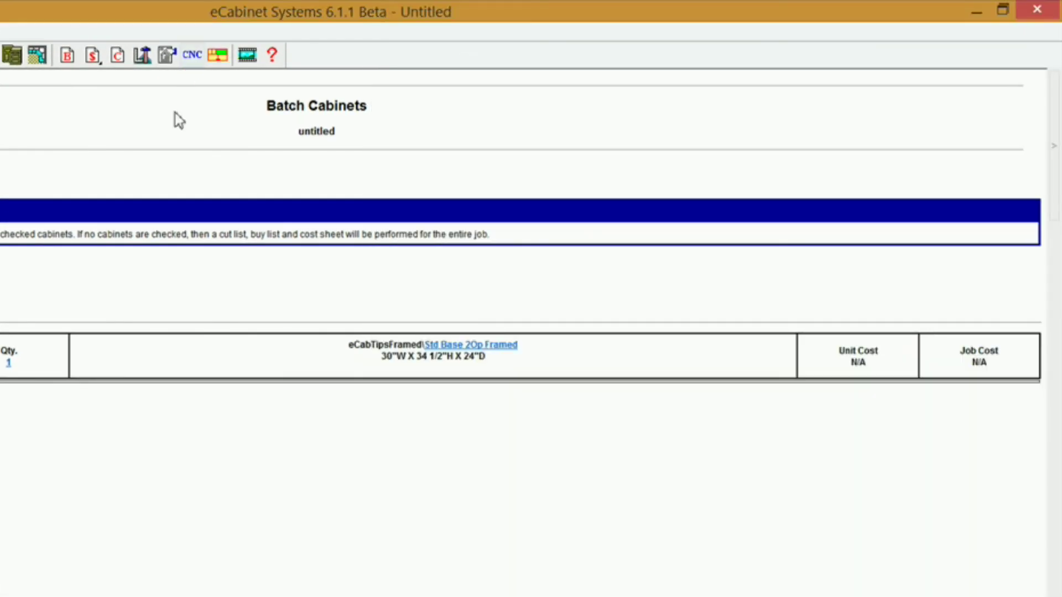
- Generate the Job Buy List showing the Accuride_22 slide, Pro 100 RB mount and 4 shelf pins
click(93, 56)
click(412, 209)
click(70, 60)
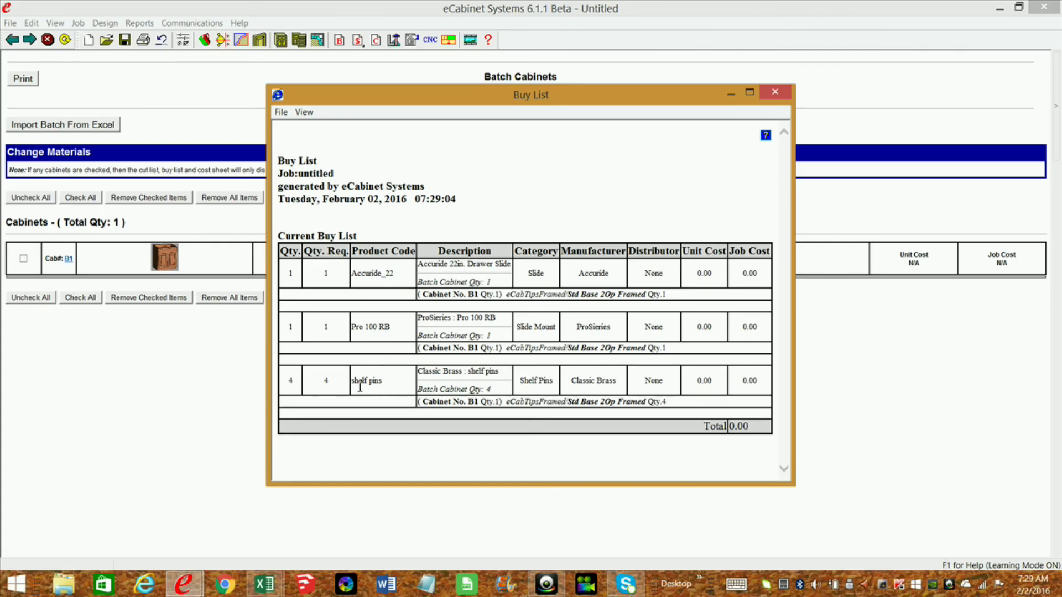
click(775, 92)
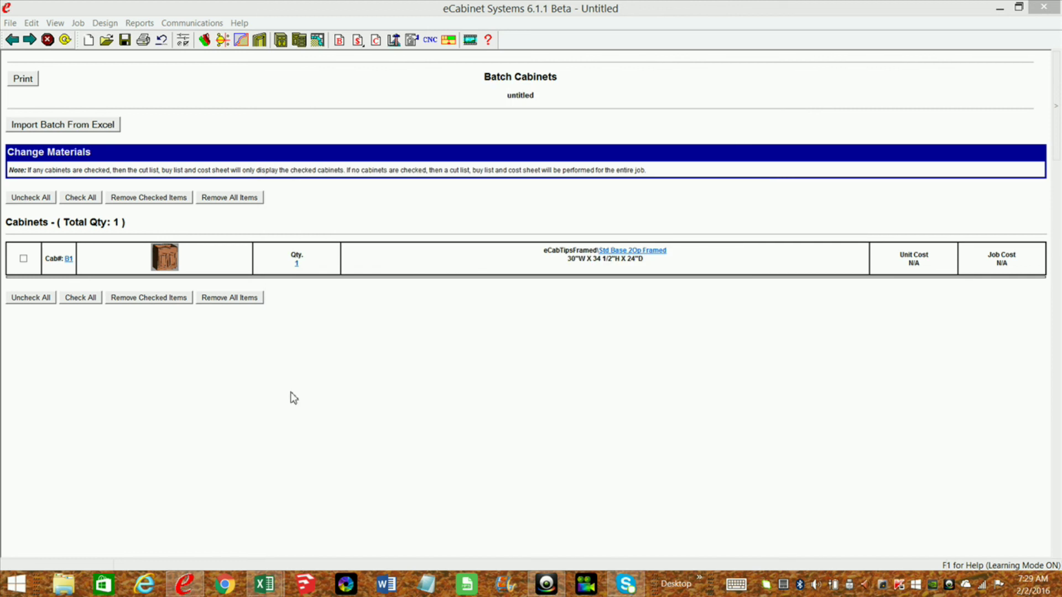